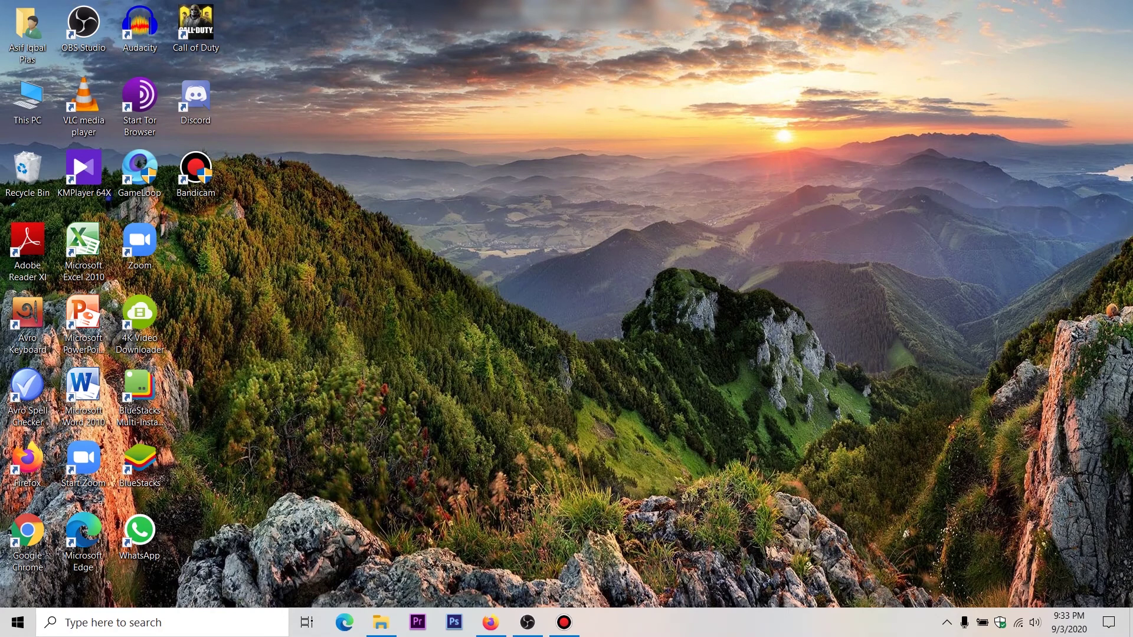
- View the OBS Studio main window and examine the Google results for "obs download" in Firefox
left_click(527, 622)
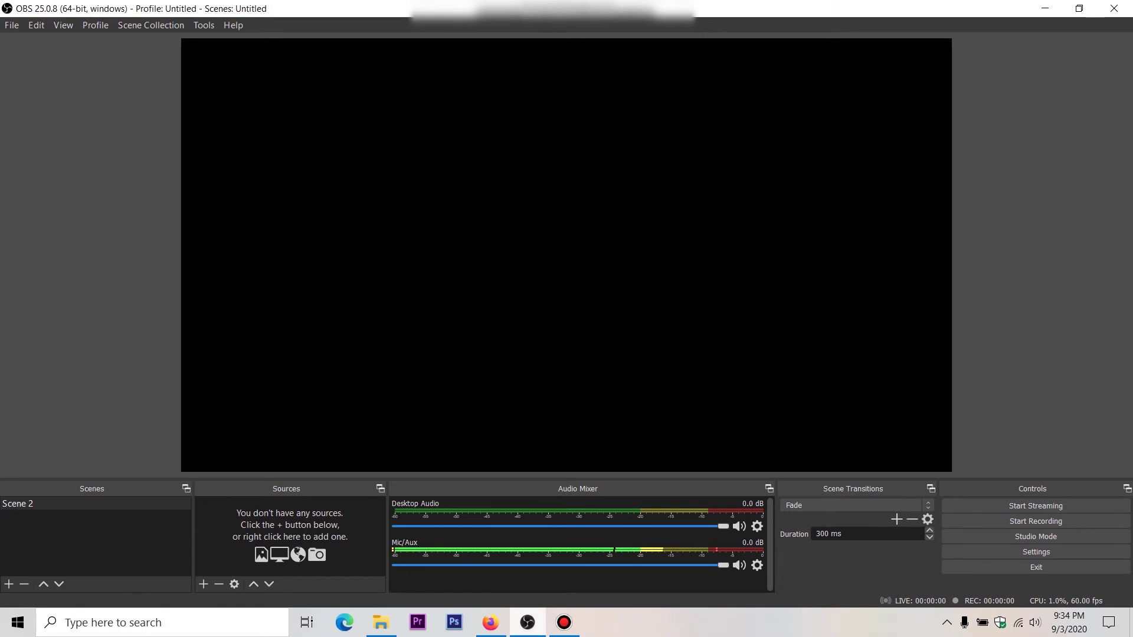
mouse_move(564, 622)
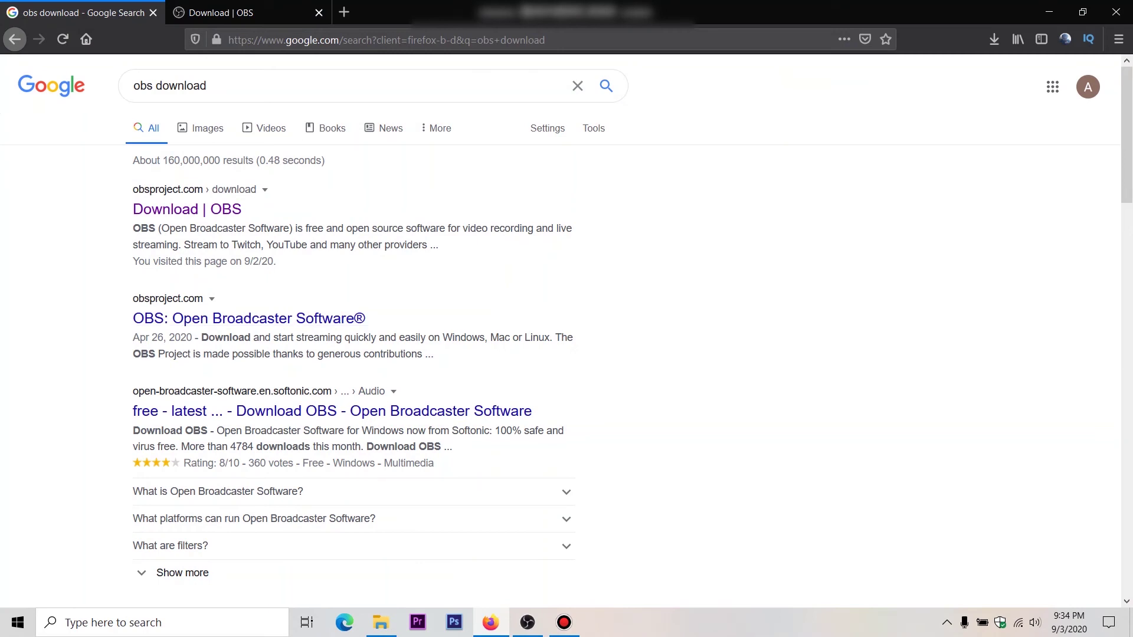
left_click_drag(208, 86, 132, 86)
left_click(737, 206)
left_click_drag(207, 86, 132, 85)
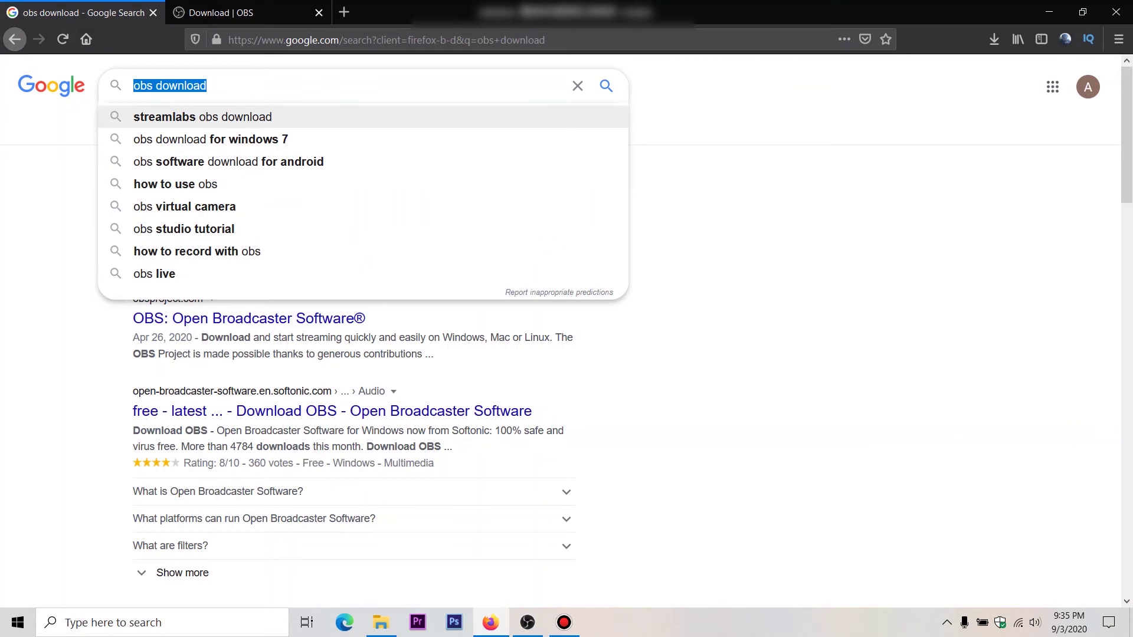
left_click(767, 195)
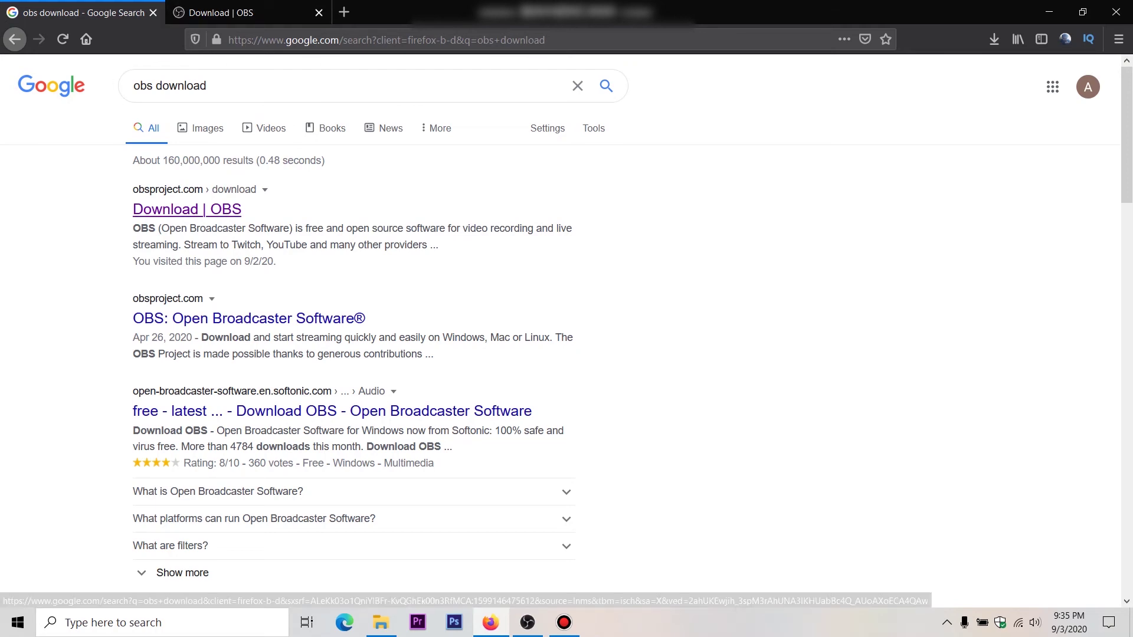
- Request the main Windows installer from the OBS download page, dismiss the save prompt and minimise the browser
key("ctrl+Tab")
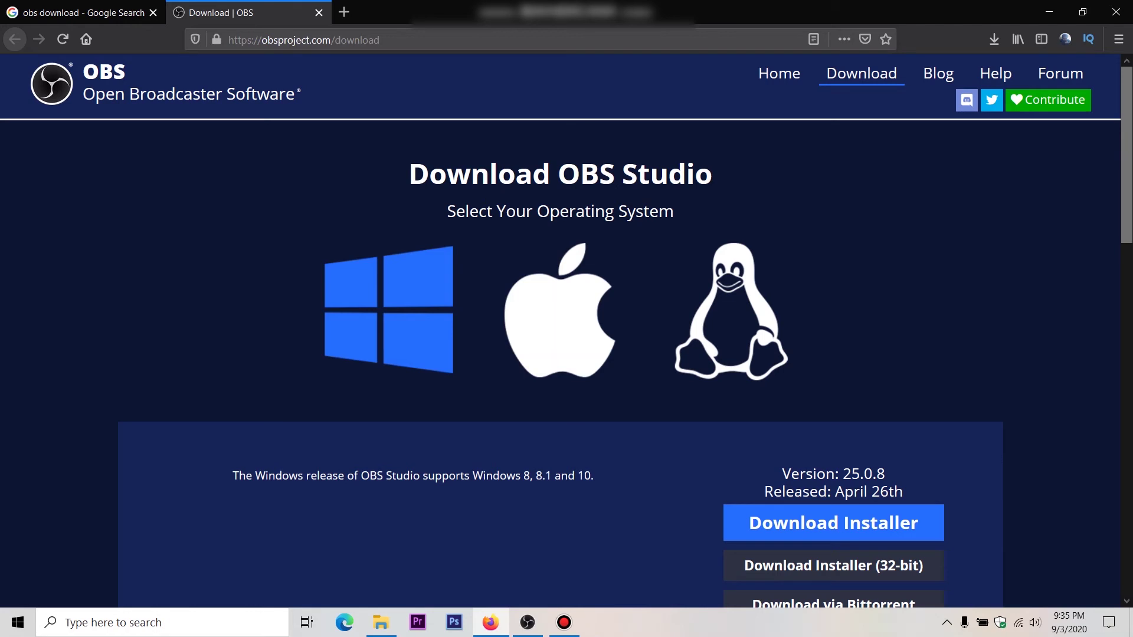
scroll(731, 248, "down", 2)
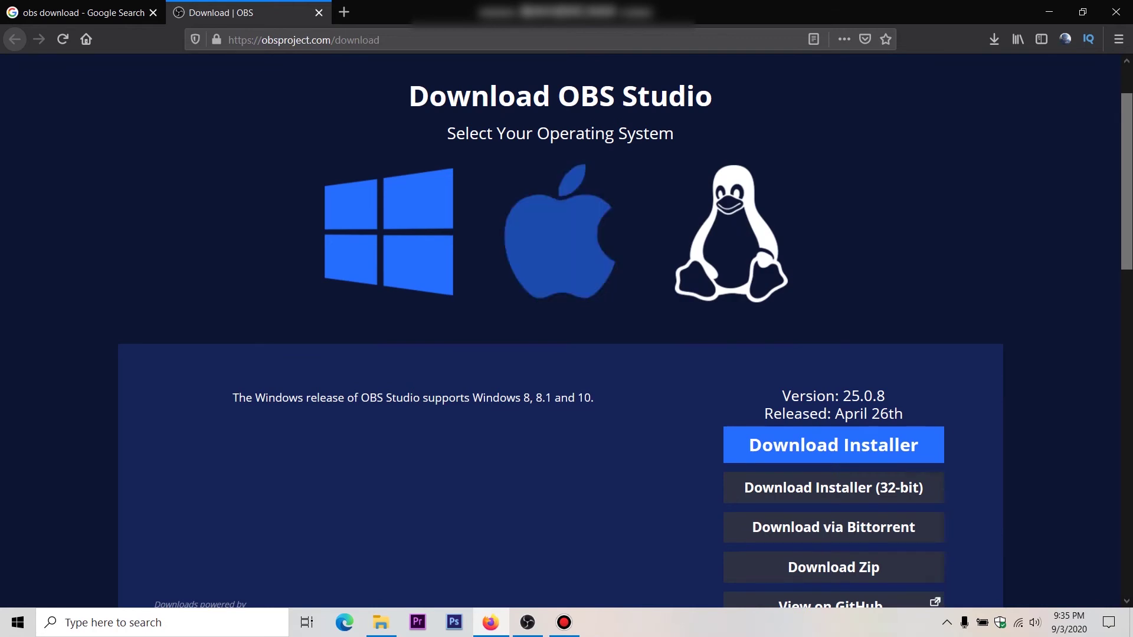
scroll(567, 331, "down", 2)
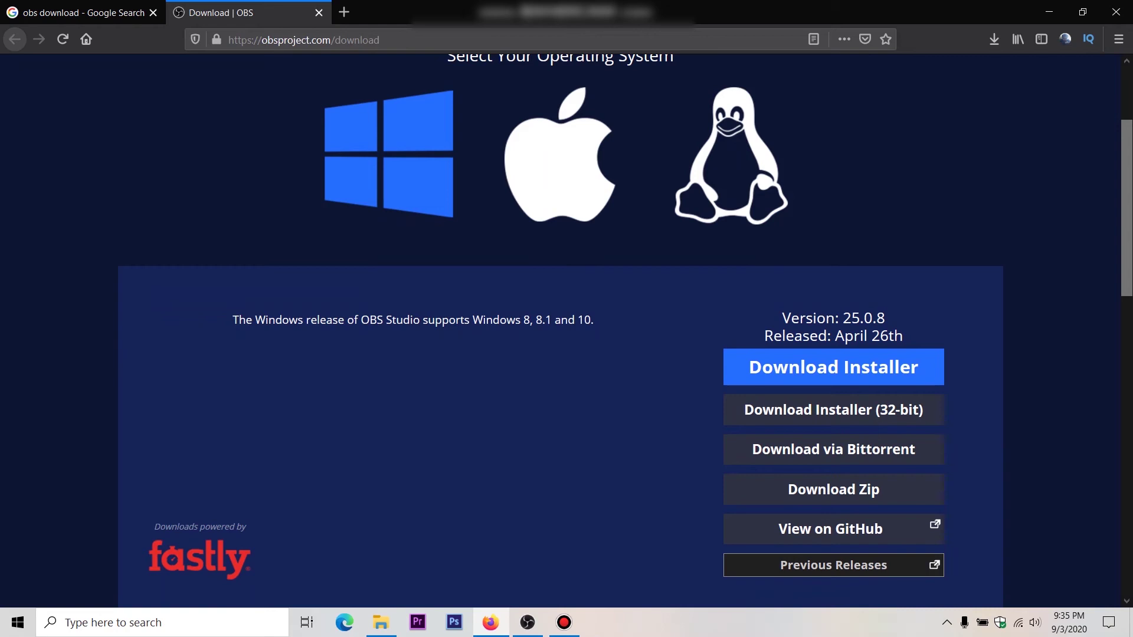
scroll(833, 213, "down", 3)
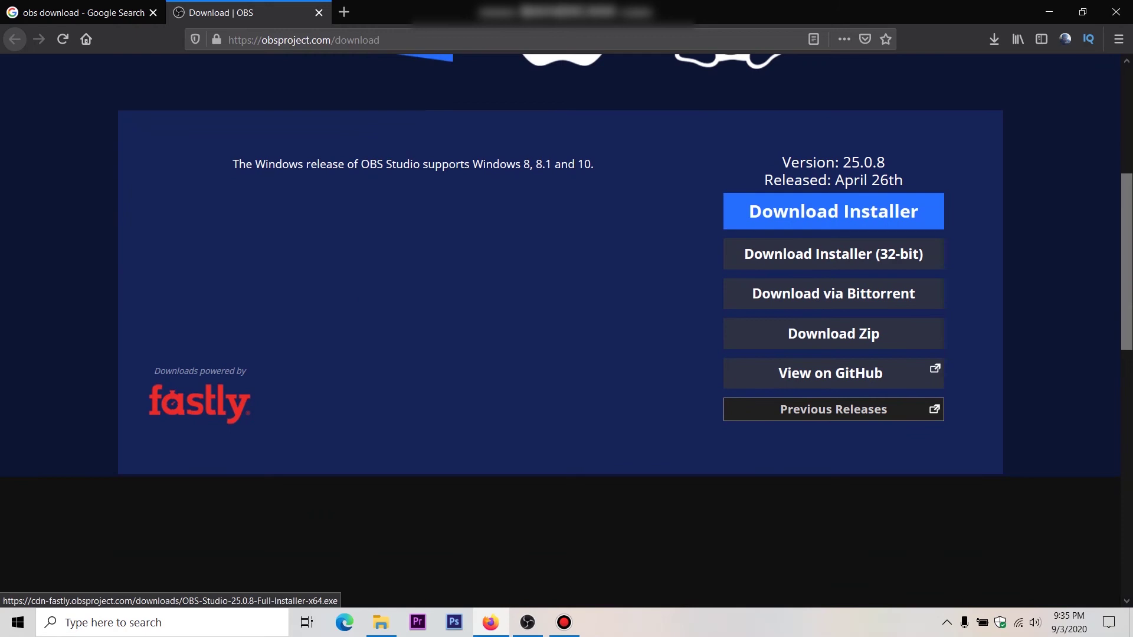
left_click(834, 211)
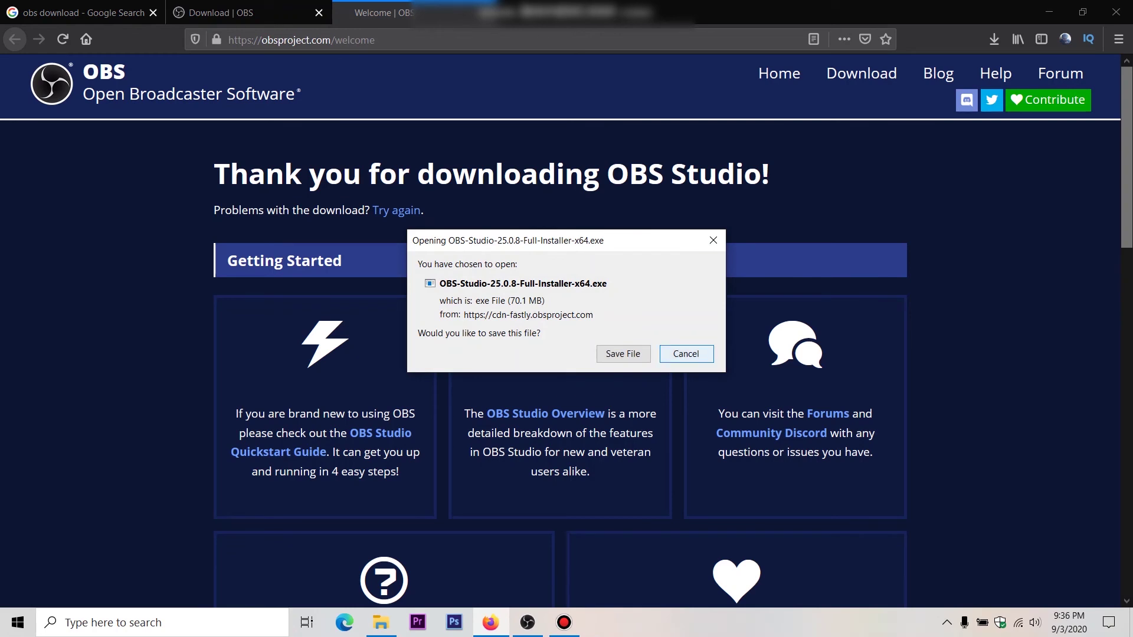
left_click(687, 353)
left_click(1049, 12)
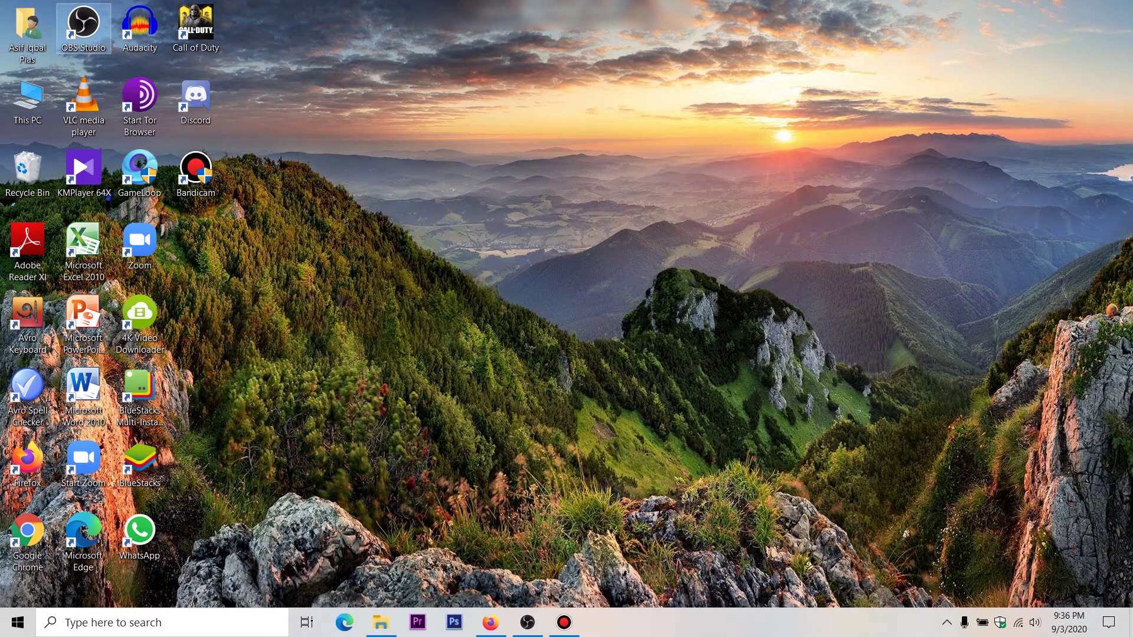
- Switch to OBS Studio and add two scenes with the suggested names Scene 3 and Scene 4
mouse_move(527, 622)
left_click(528, 561)
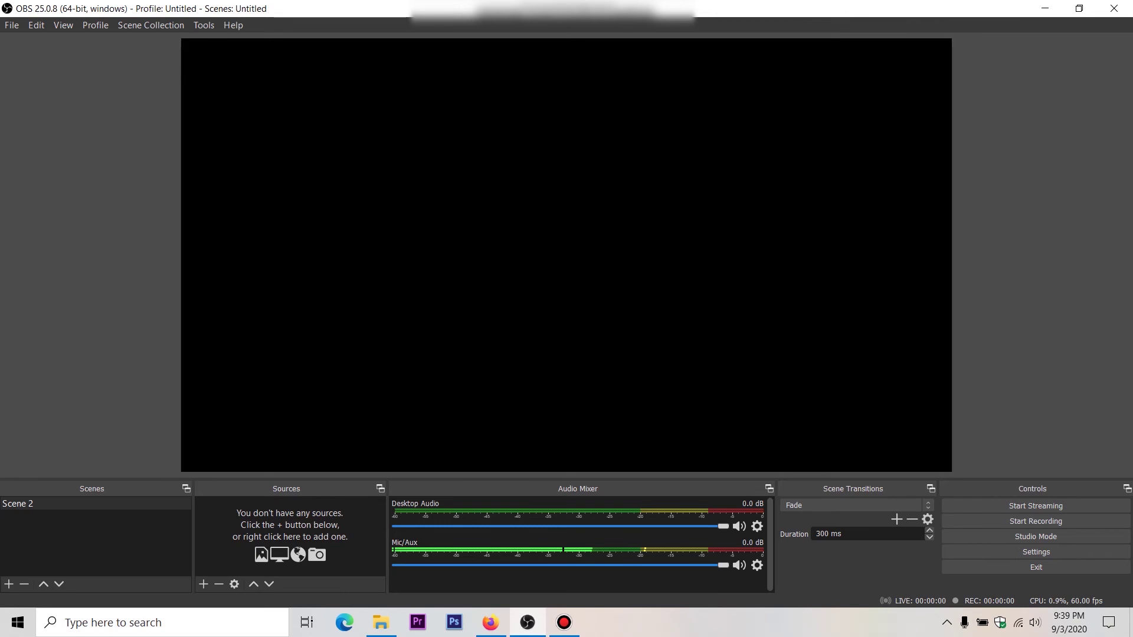
left_click(9, 584)
left_click(541, 328)
left_click(9, 584)
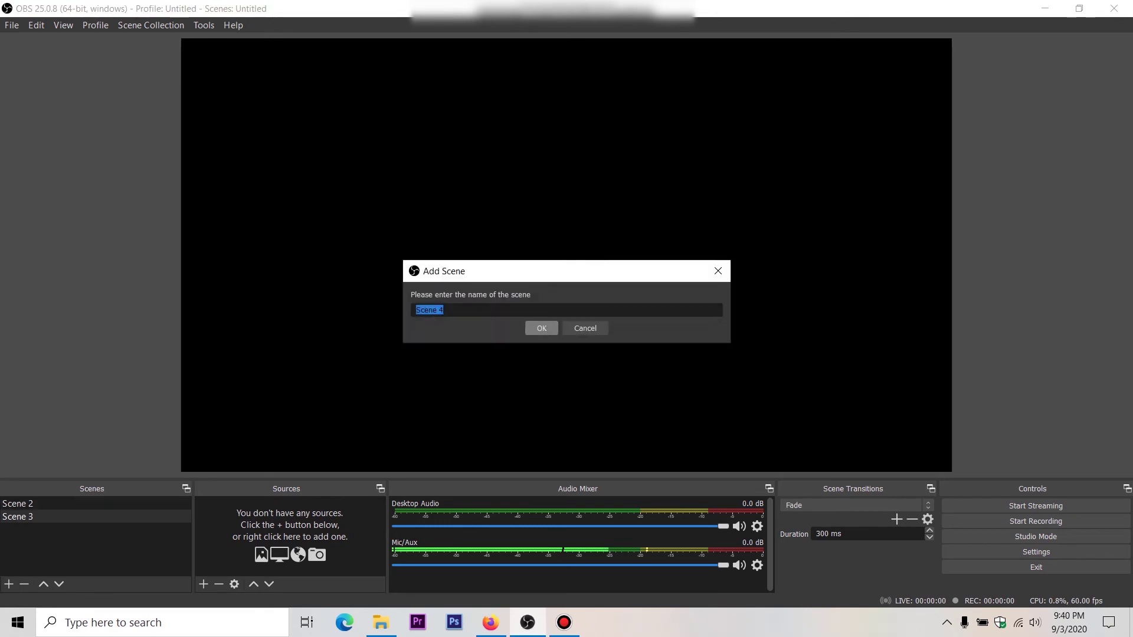
left_click(541, 328)
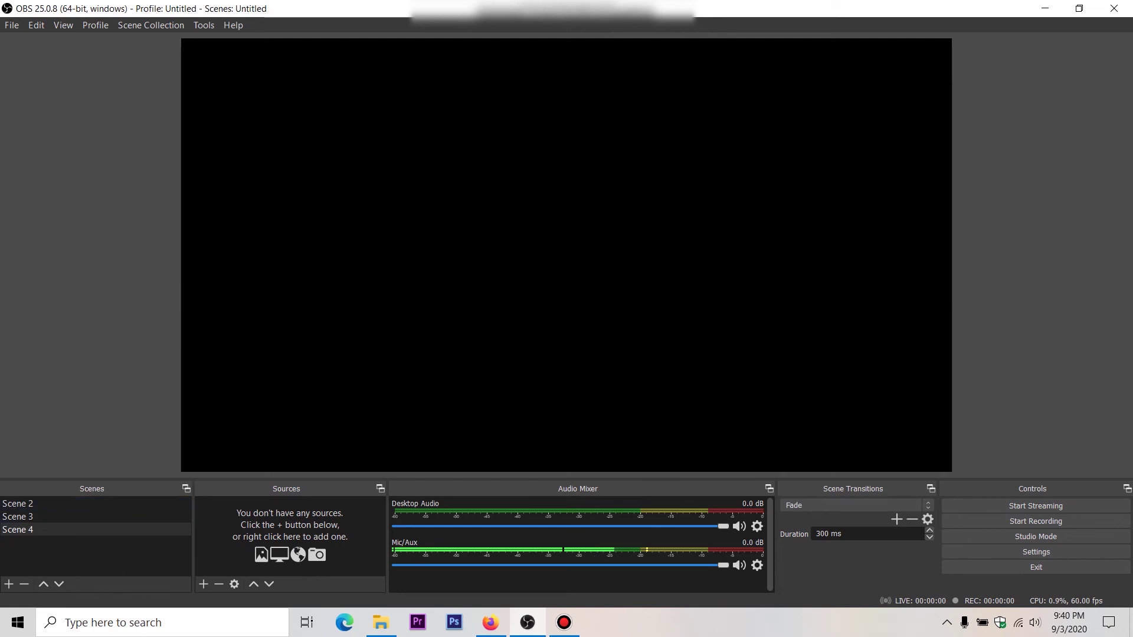
- Step through the existing scenes back to Scene 2 and briefly look at the source types
key("Up")
key("Down")
key("shift+Down")
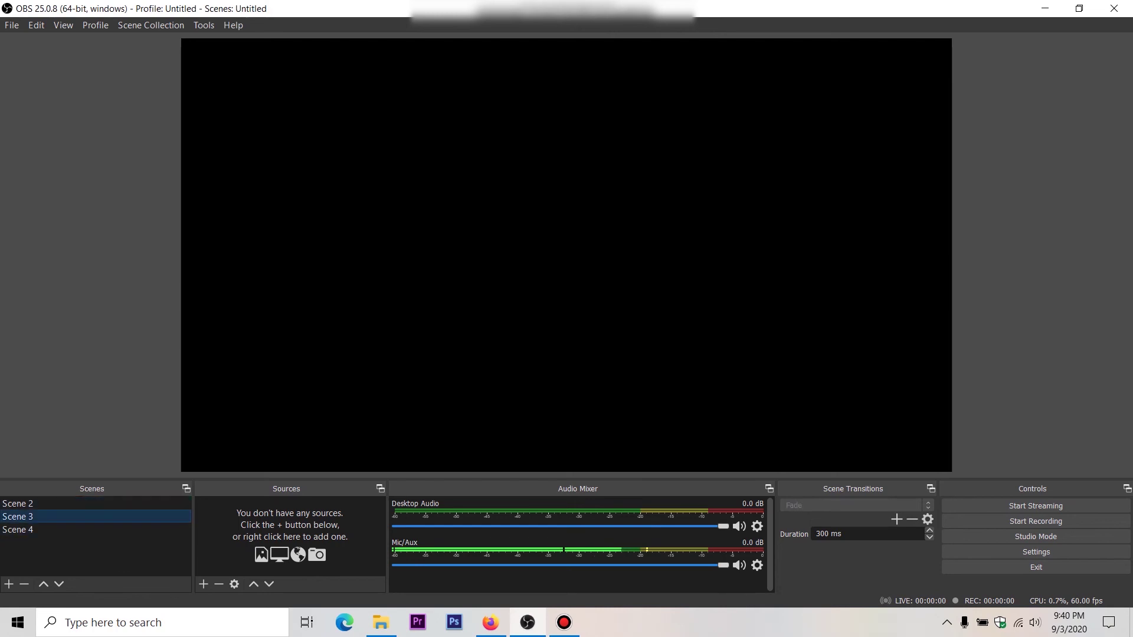
key("Up")
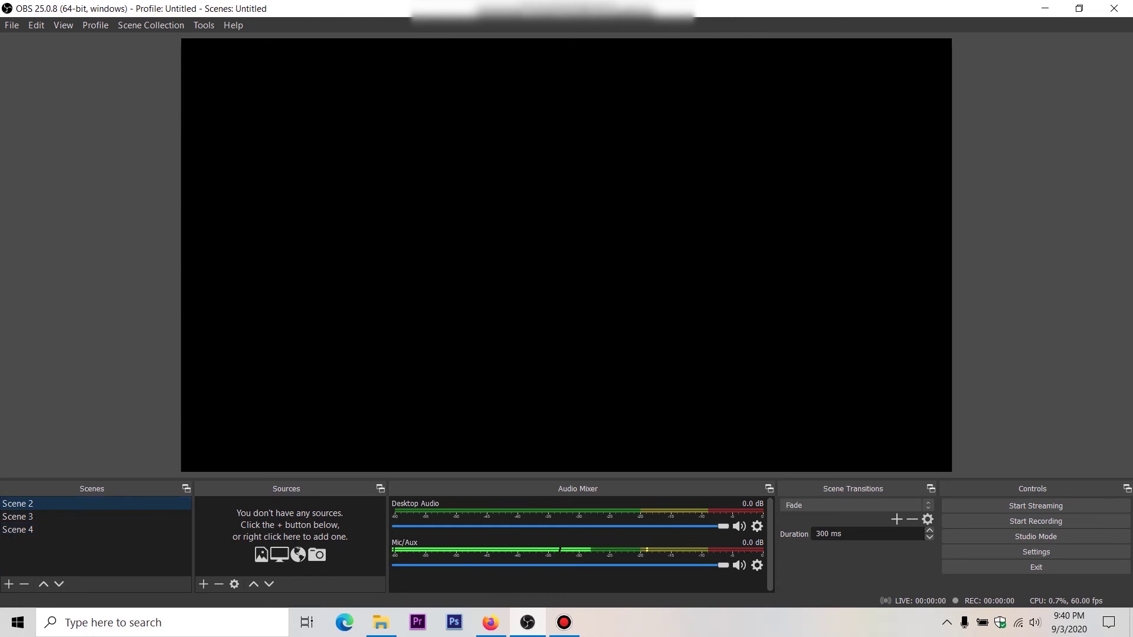
left_click(203, 584)
key("Escape")
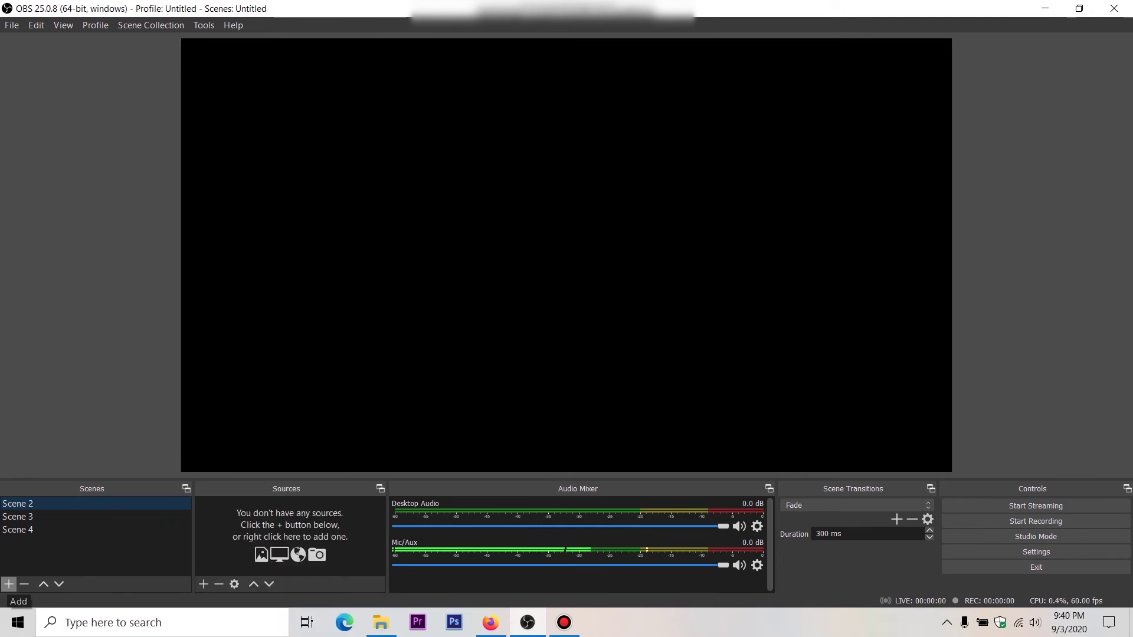
- Add a new scene named "screen"
left_click(9, 584)
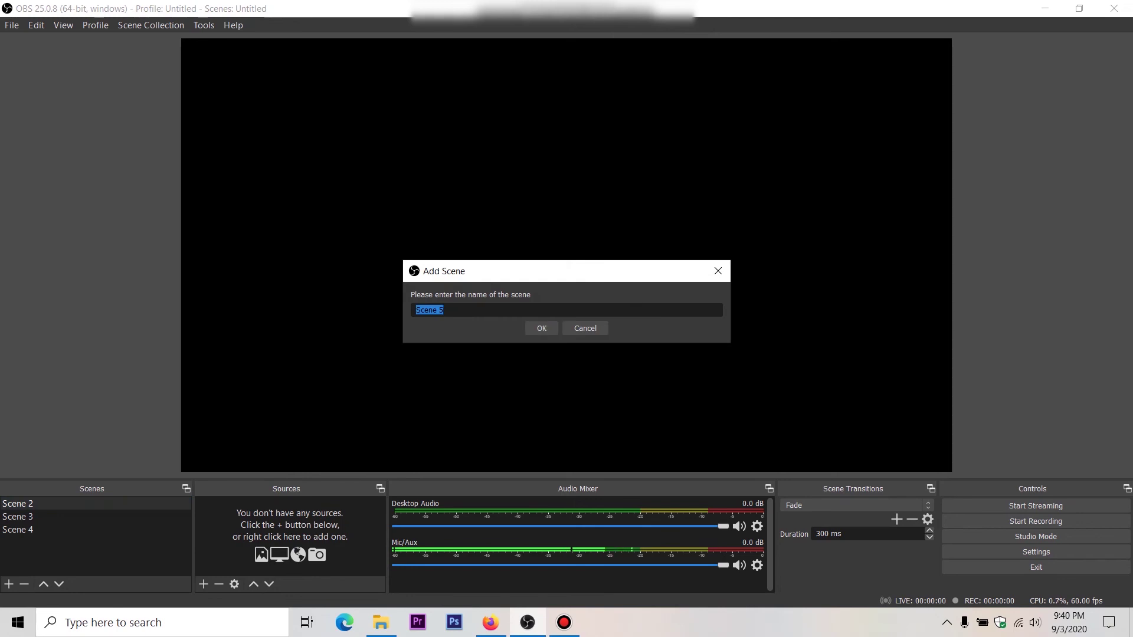
type("screen")
key("Return")
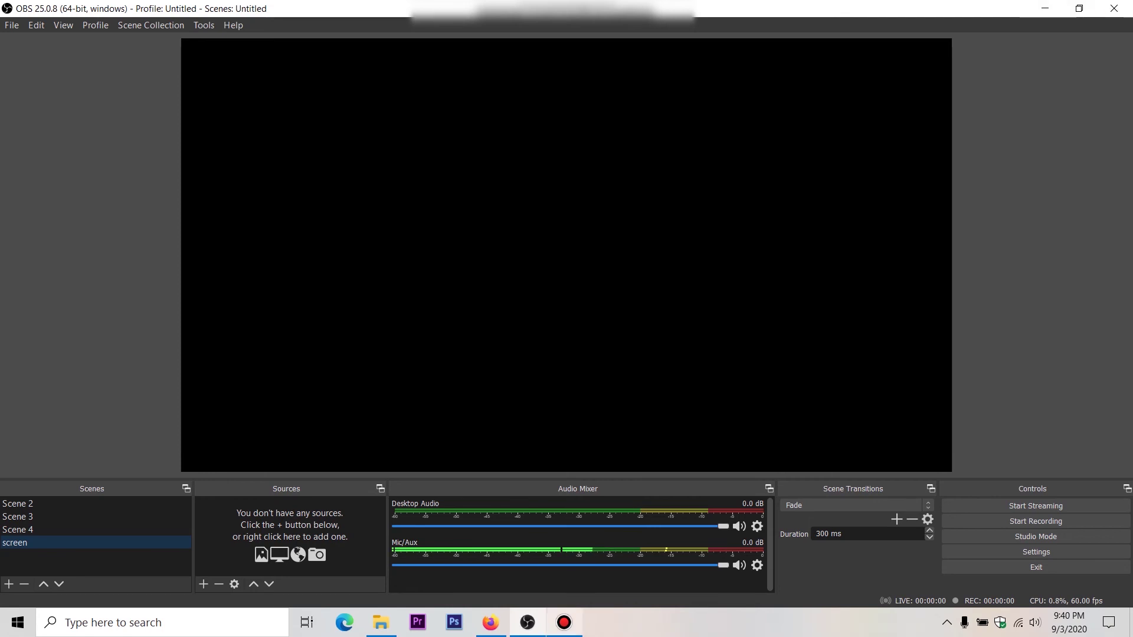
left_click(564, 623)
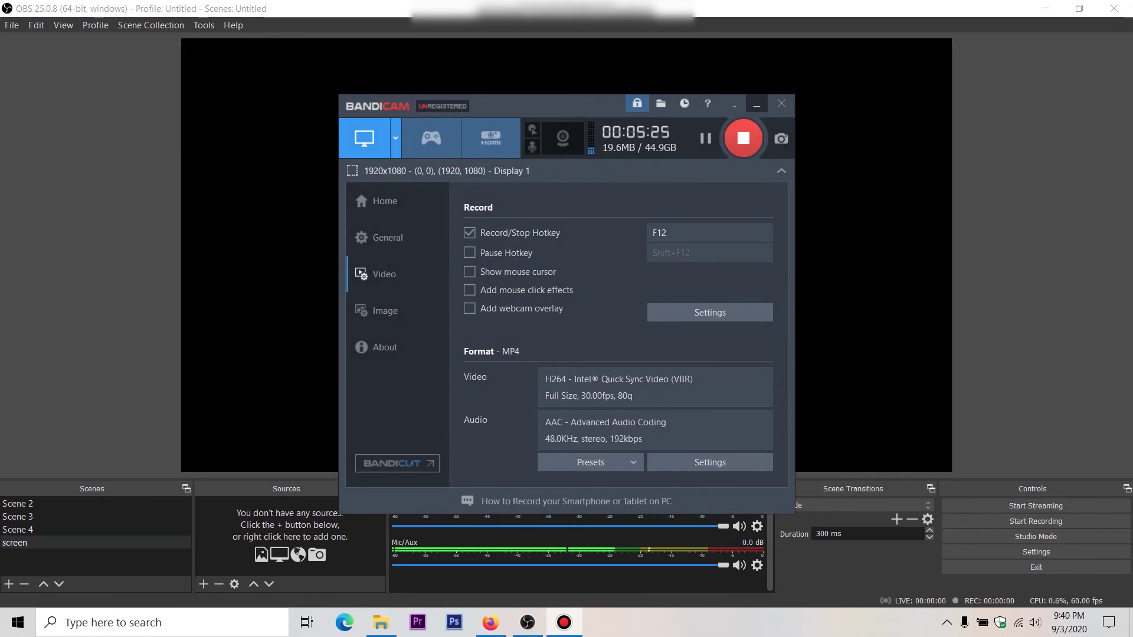
left_click(756, 104)
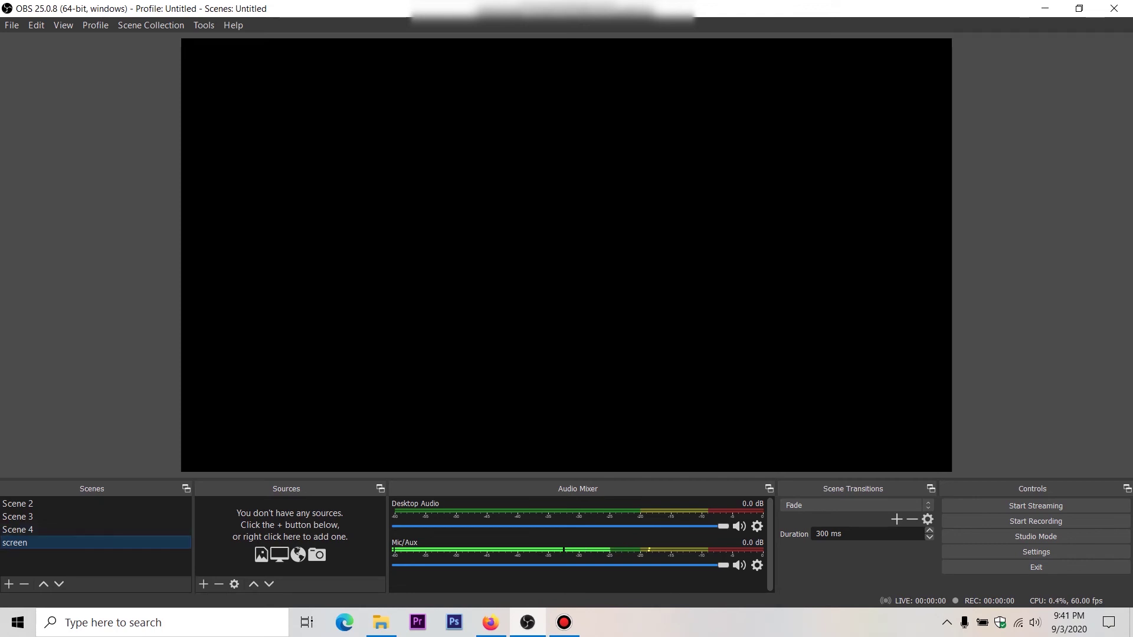
- Examine the source types available for the "screen" scene, from Audio Output Capture through to Window Capture, and close the list without adding any
left_click(204, 584)
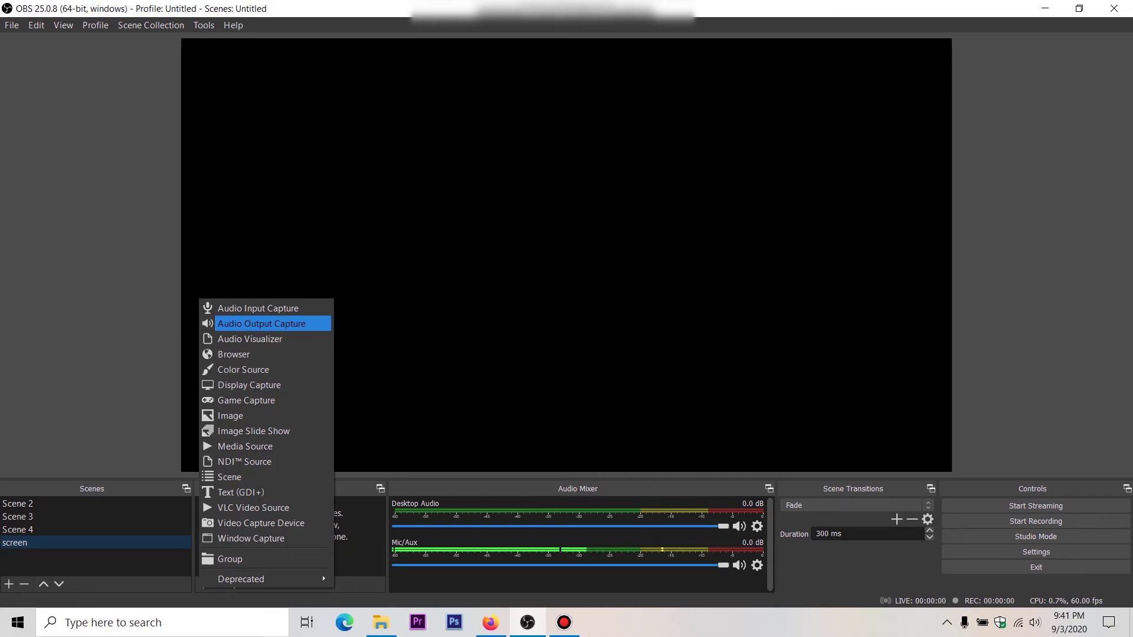
key("Down")
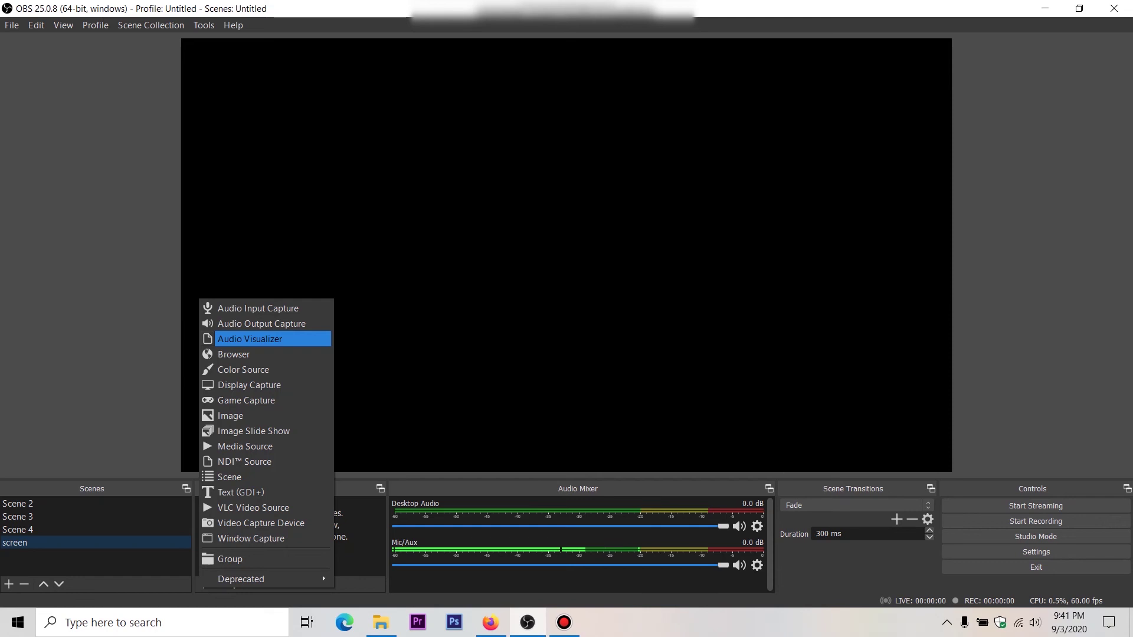
key("Down")
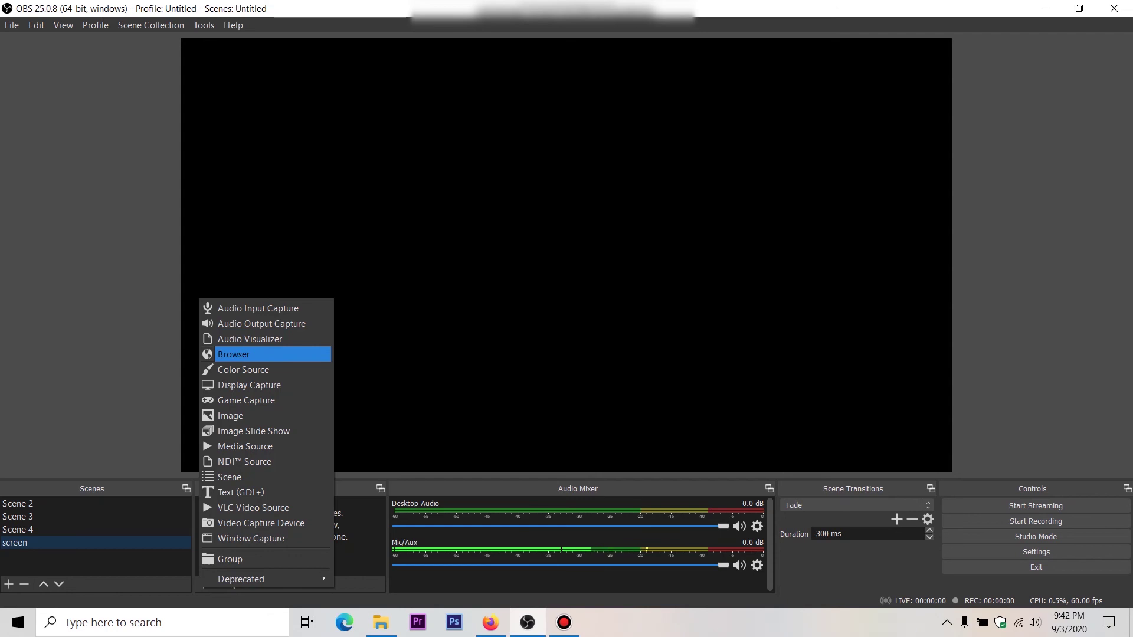
key("Down")
key("Down")
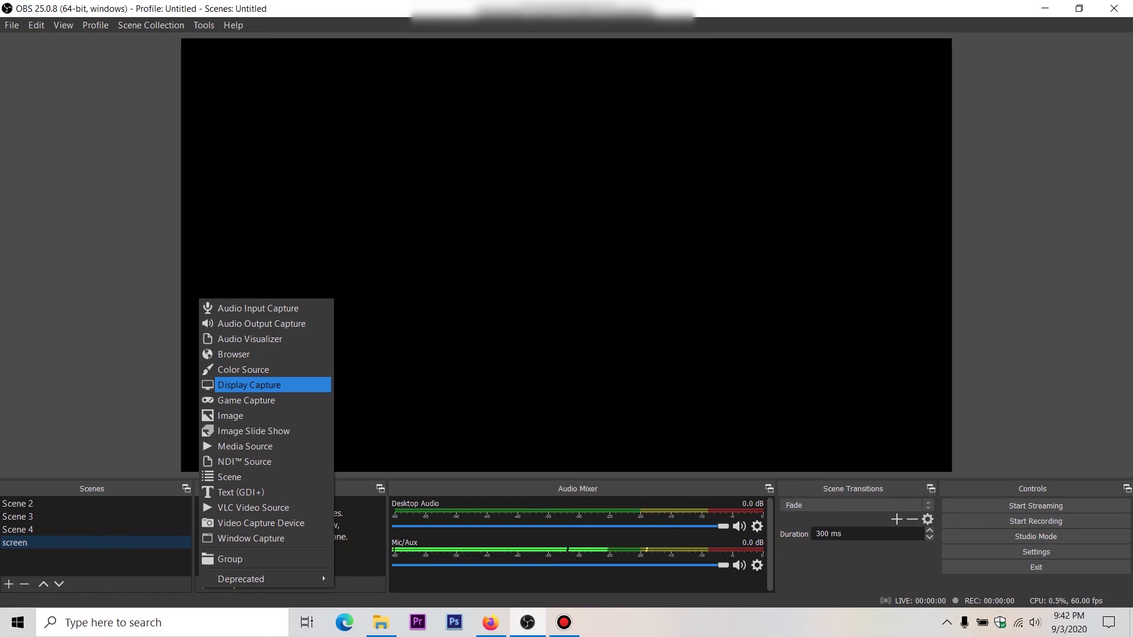
key("Down")
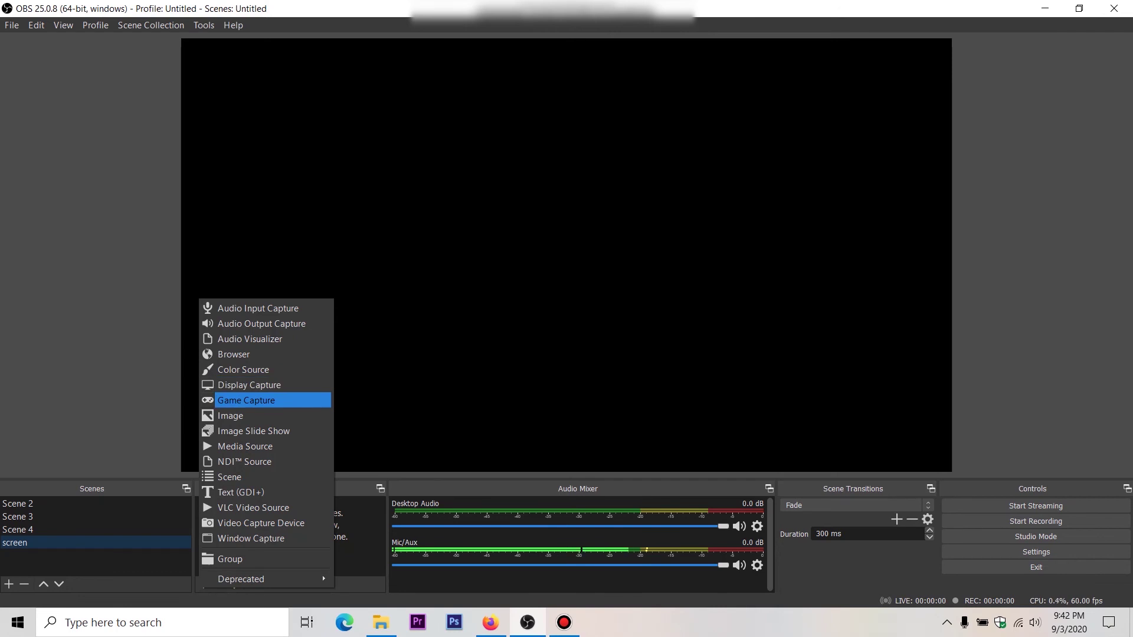
key("Down")
key("Up")
key("Down")
key("Up")
key("Down")
key("Up")
key("Down")
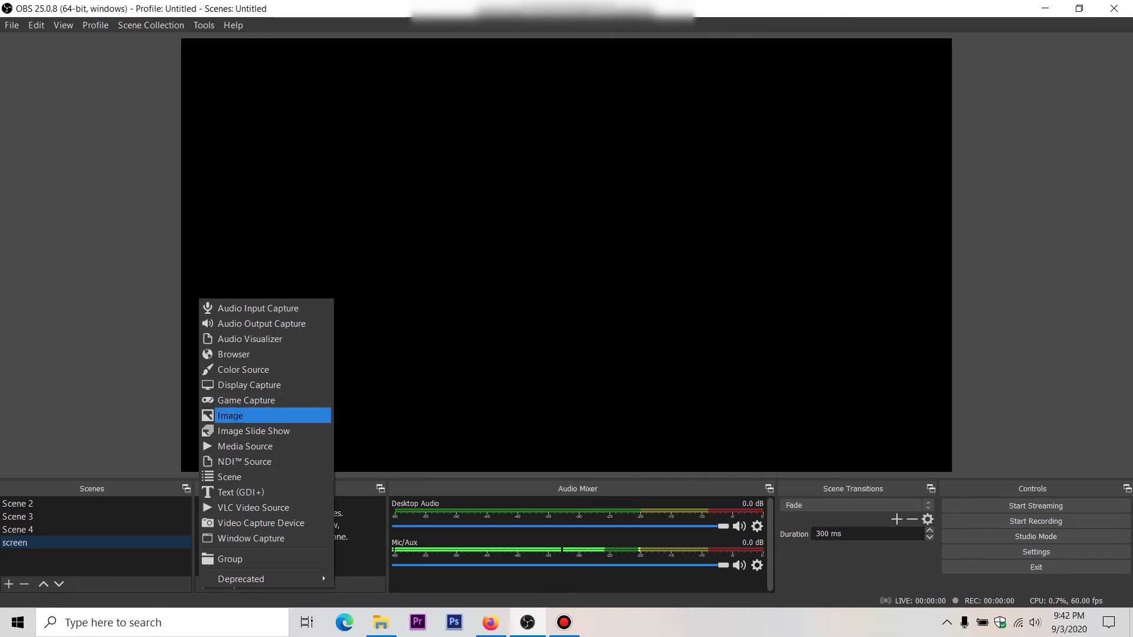
key("Down")
key("Down")
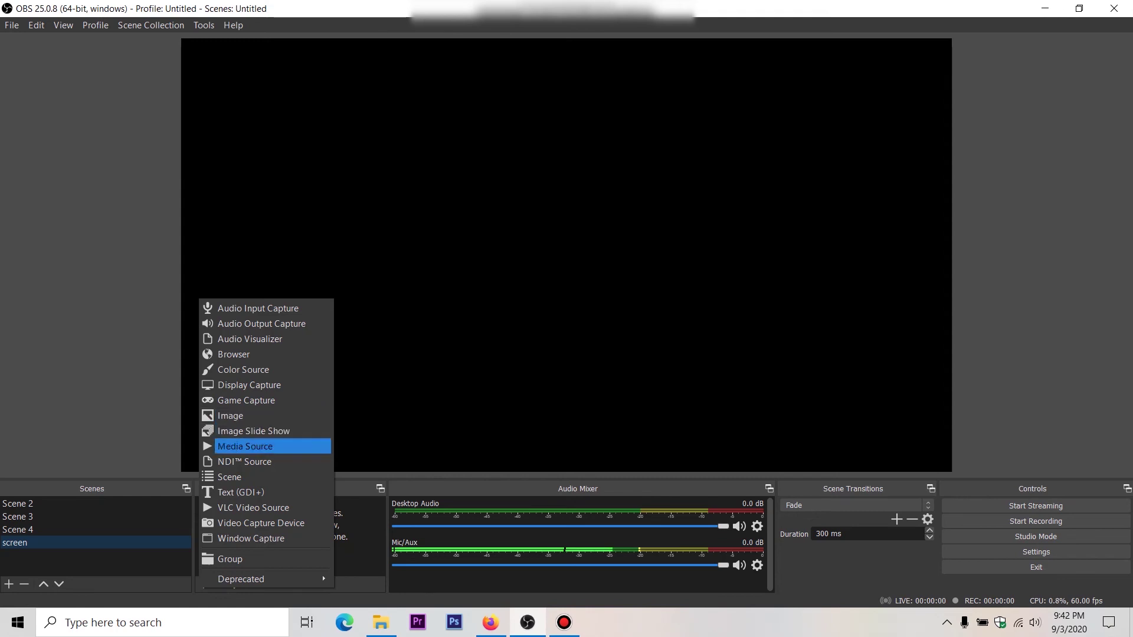
key("Down")
key("Down")
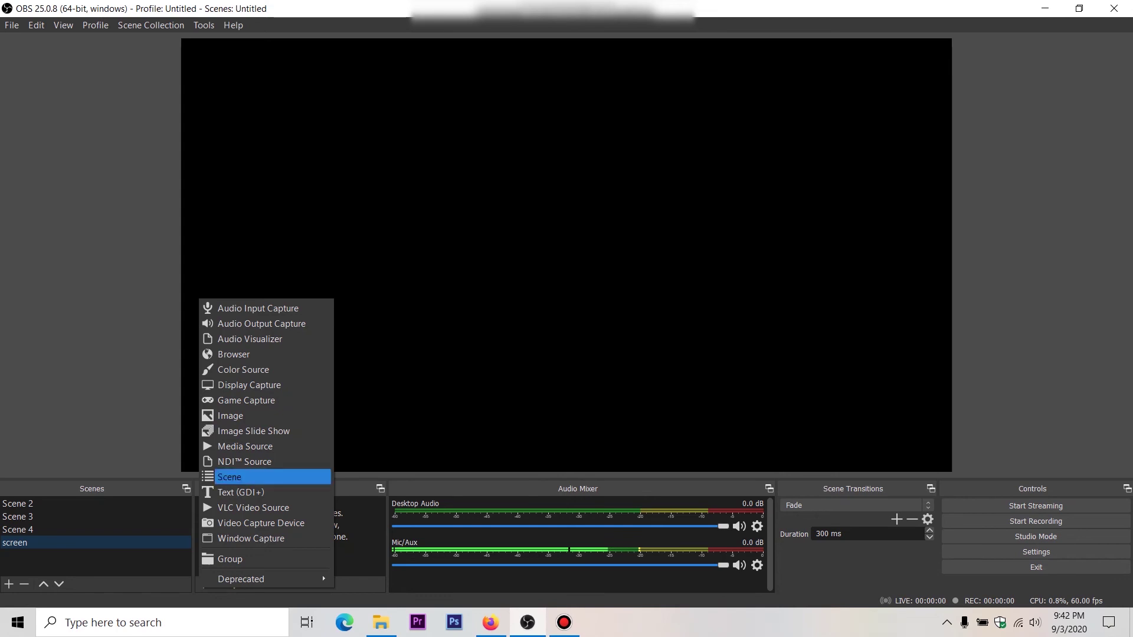
key("Down")
key("Down")
key("Up")
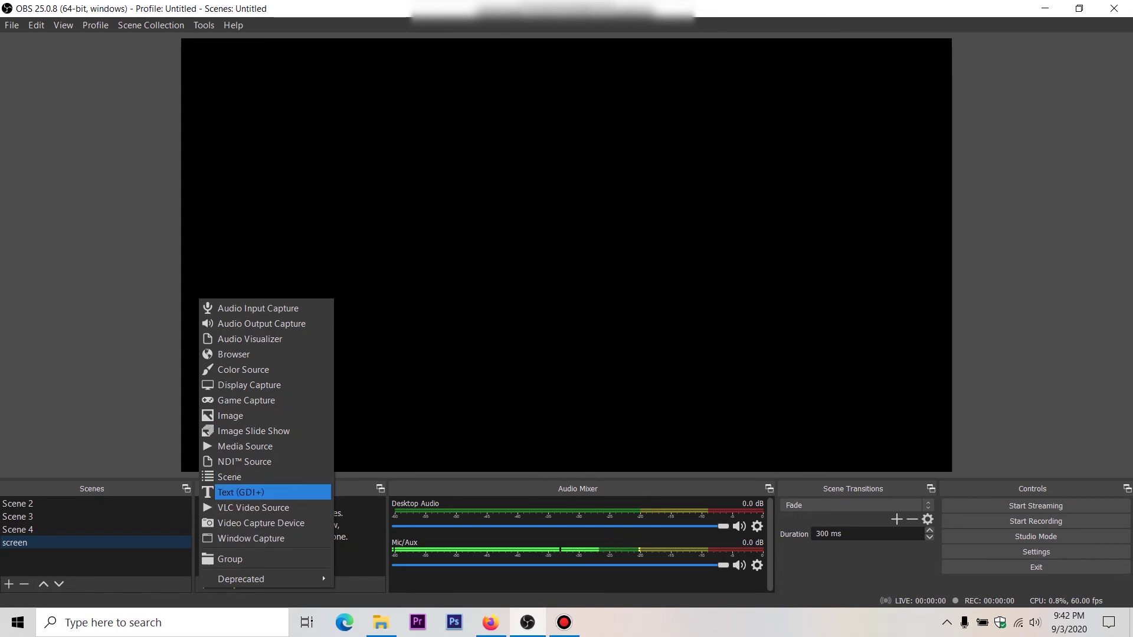
key("Down")
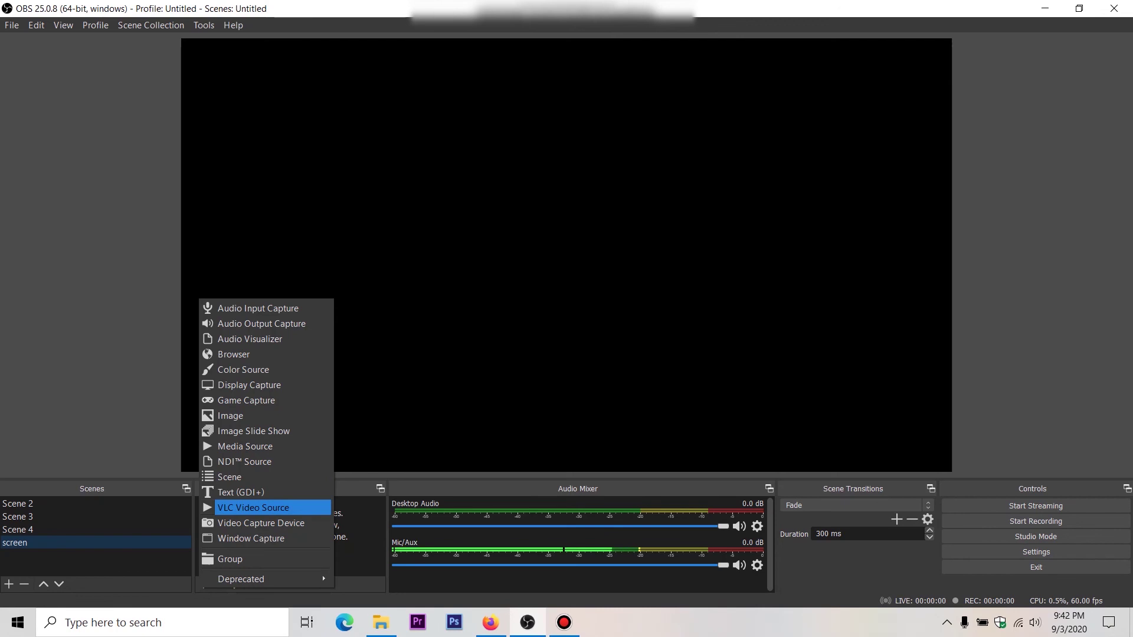
key("Down")
key("Down")
key("Up")
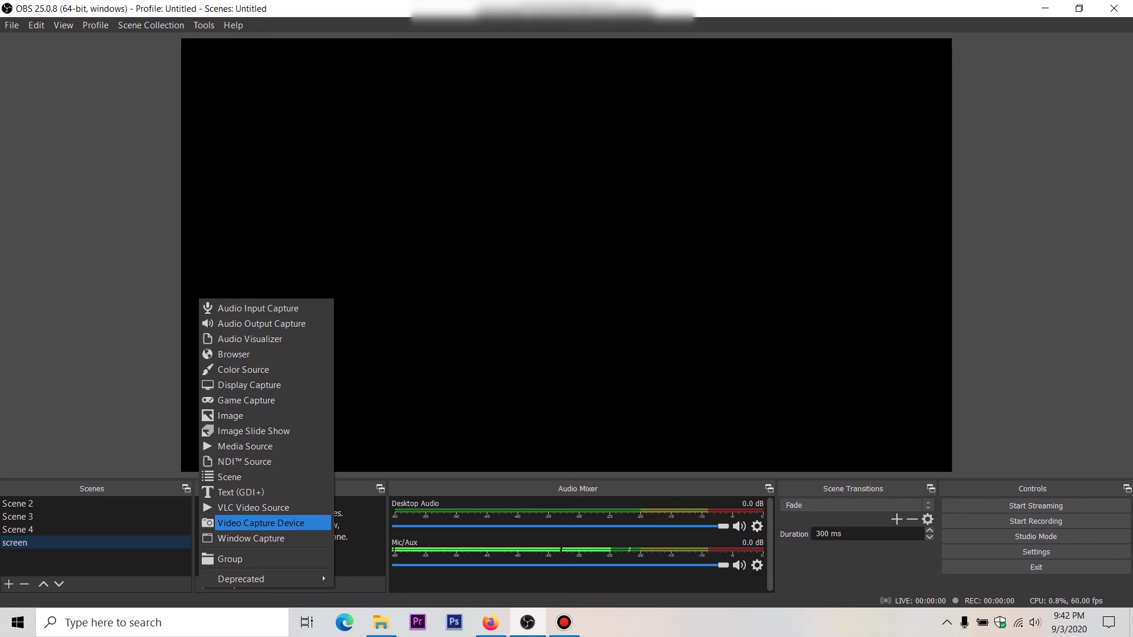
key("Down")
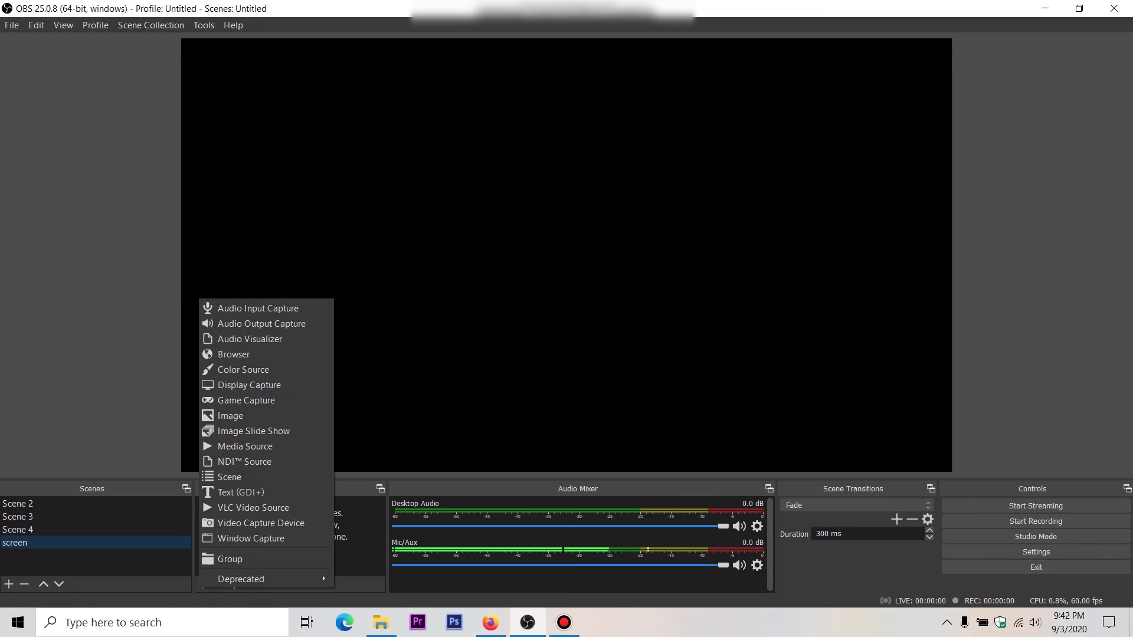
key("Escape")
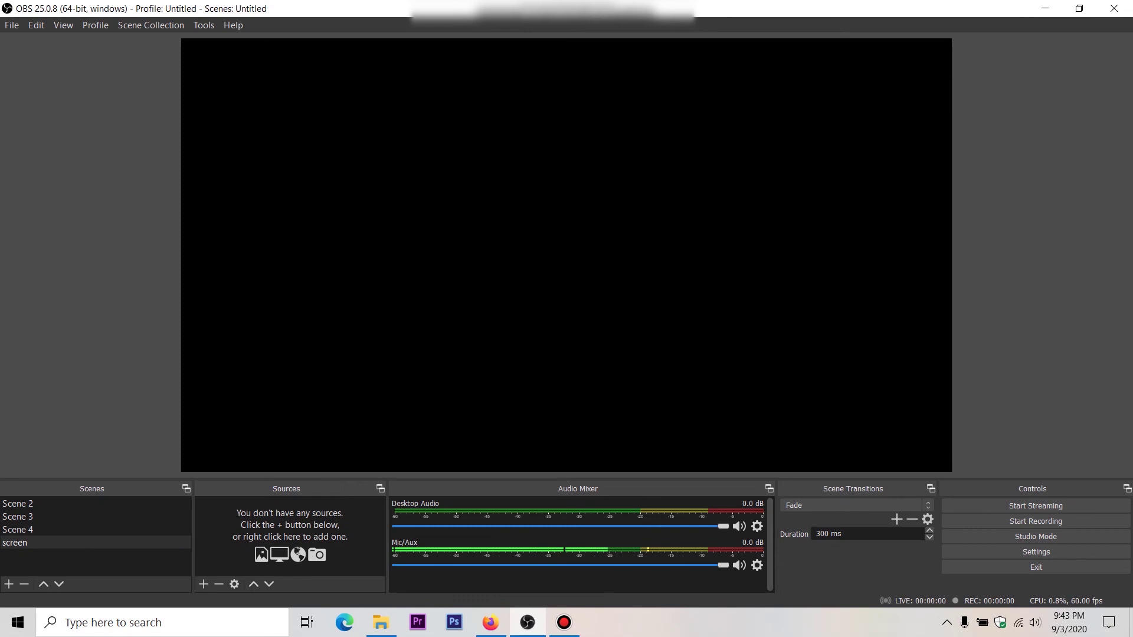
left_click(203, 584)
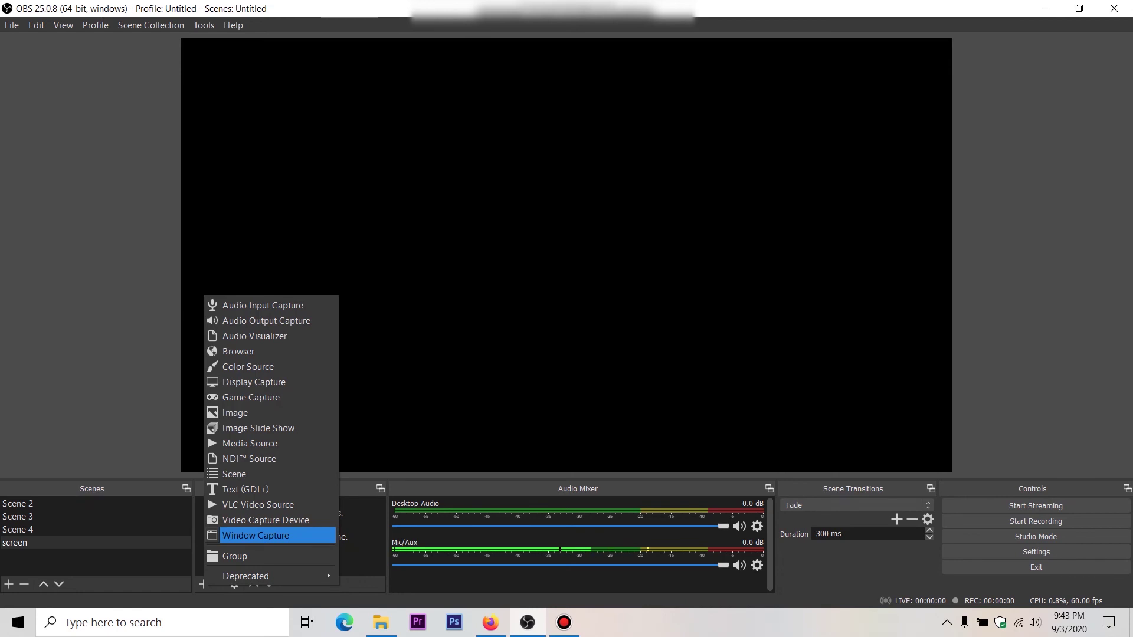
key("Escape")
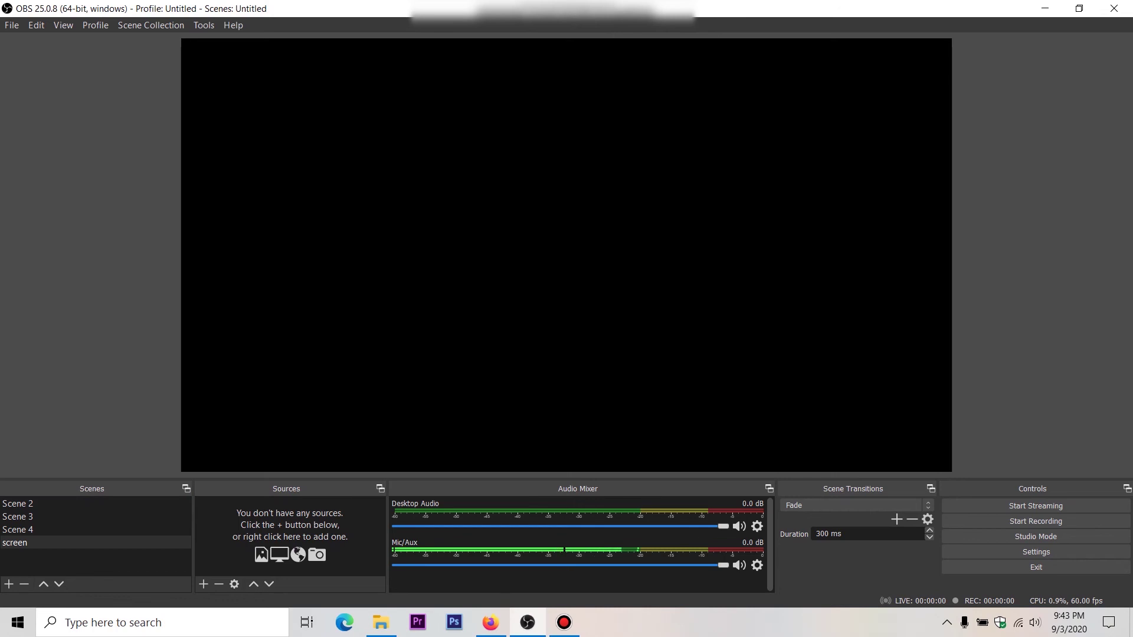
- Add a new Display Capture source to the "screen" scene, keeping the suggested name and making it visible
left_click(203, 583)
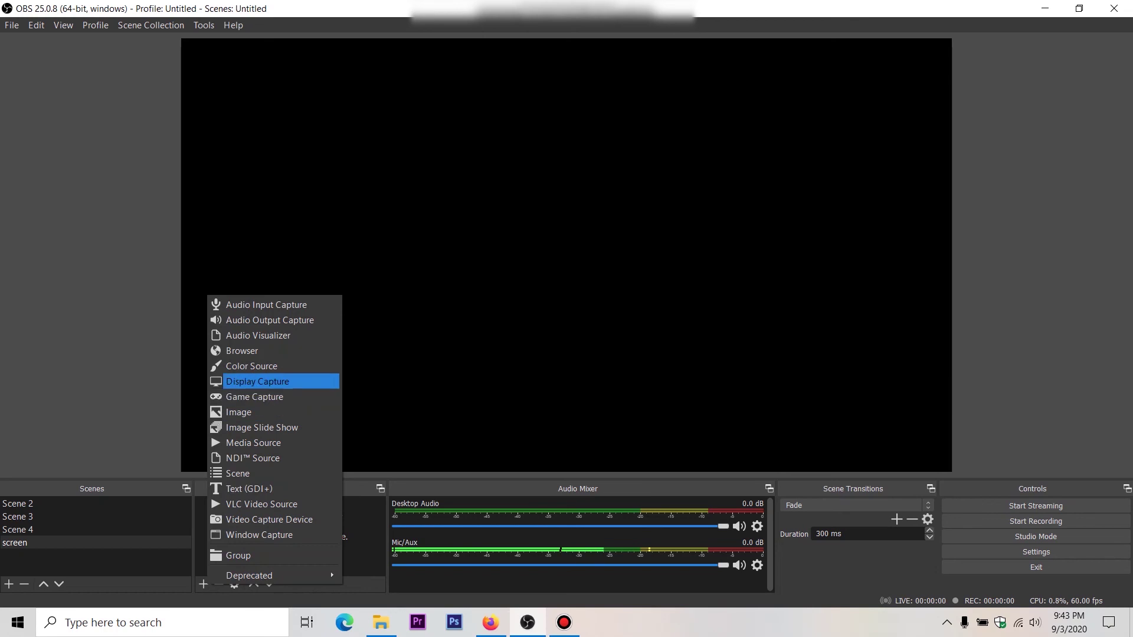
left_click(258, 381)
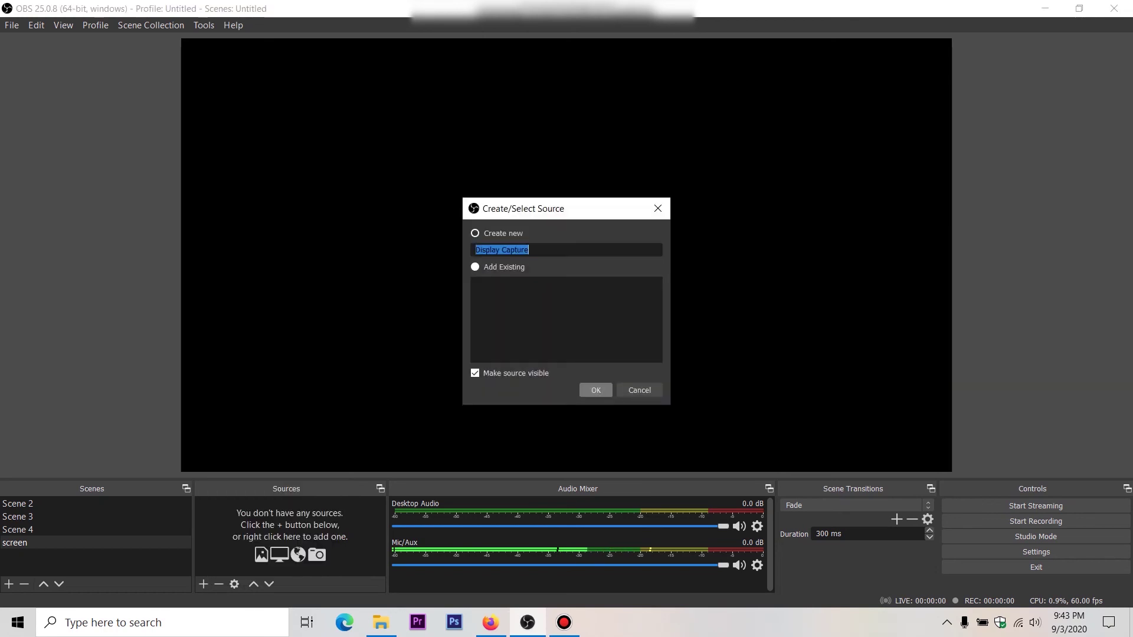
left_click(596, 390)
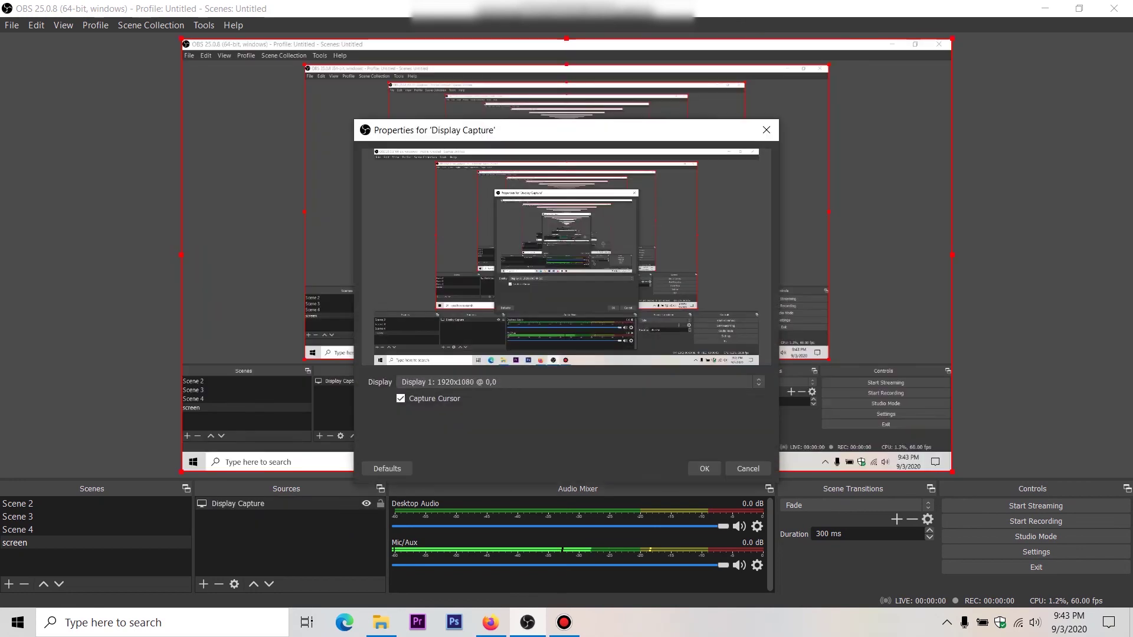
- Set the source to capture Display 1: 1920x1080 @ 0,0 with Capture Cursor enabled, and accept its properties
left_click(527, 383)
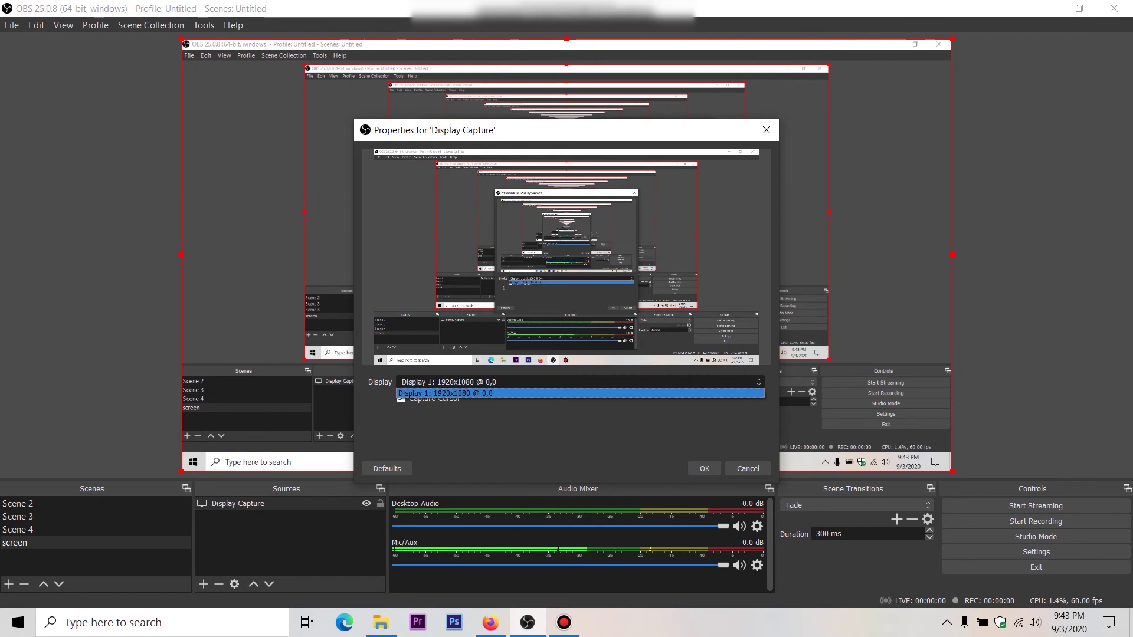
left_click(491, 393)
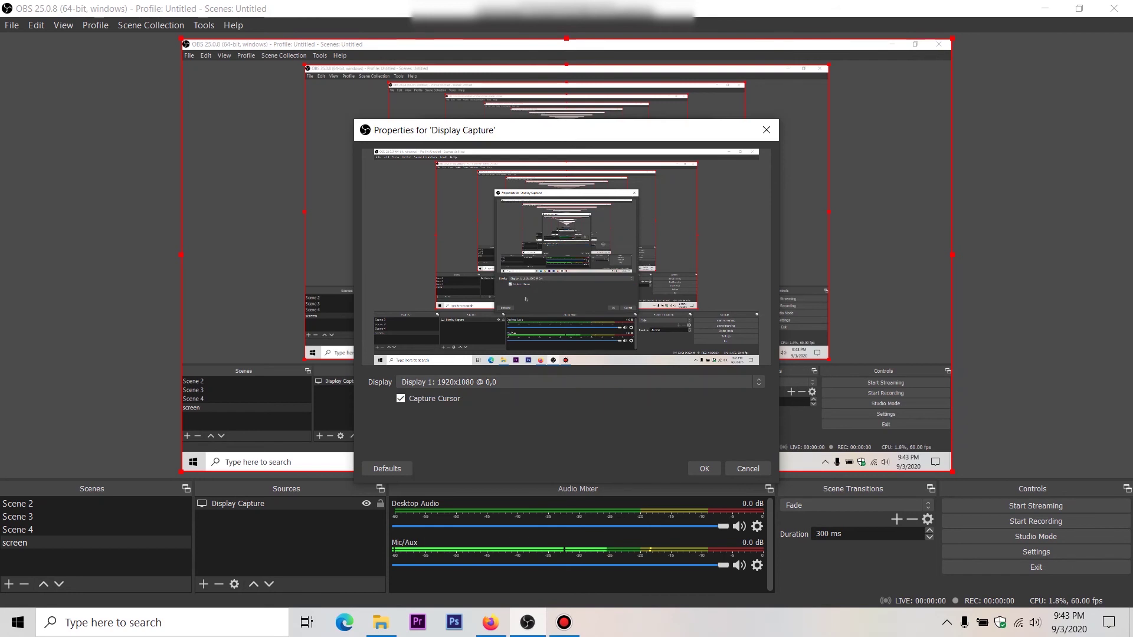
left_click(493, 382)
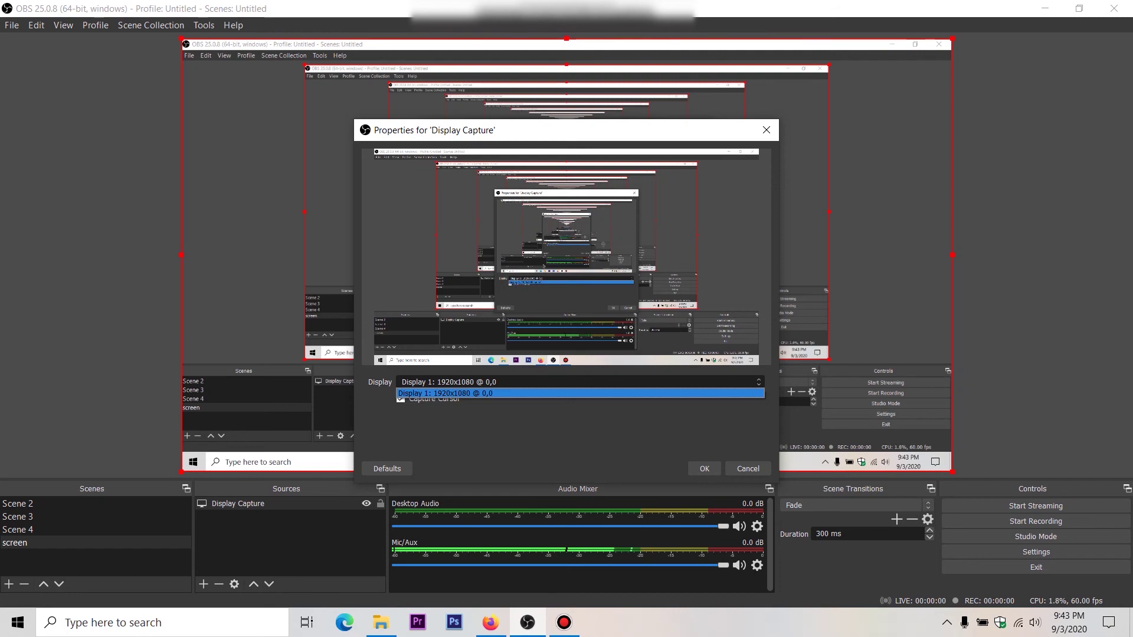
left_click(425, 394)
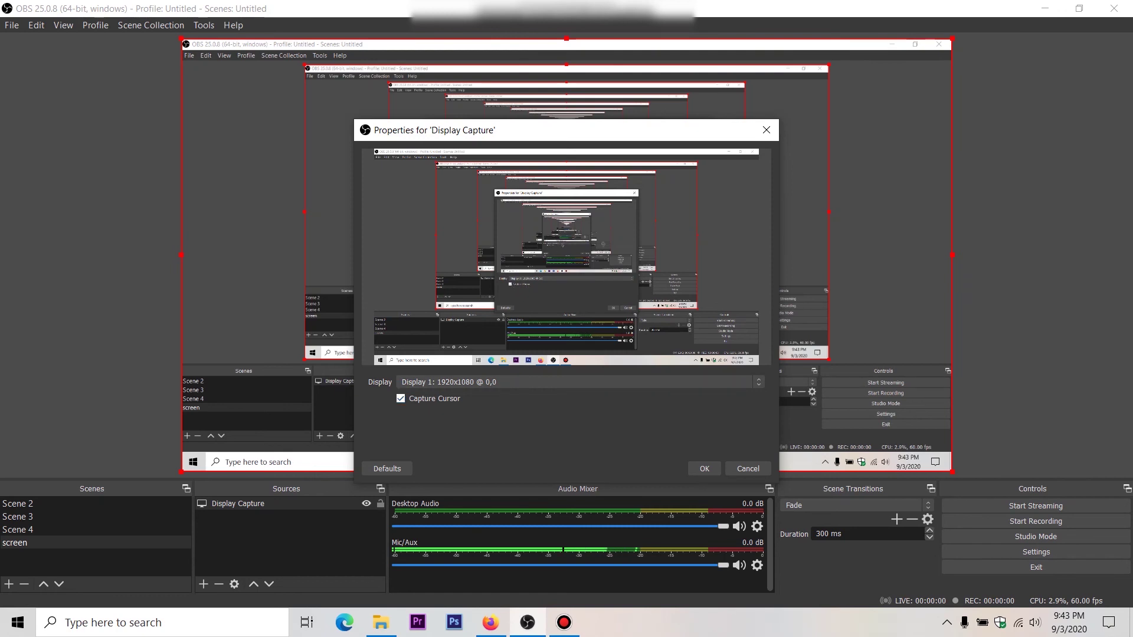
left_click(401, 398)
left_click(401, 399)
left_click(704, 469)
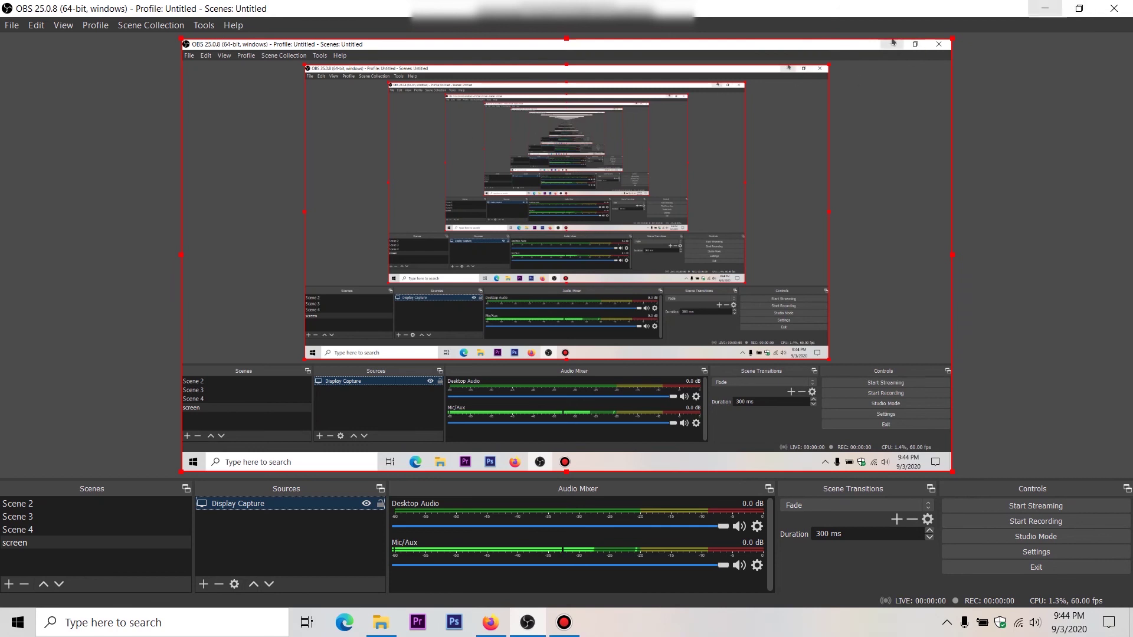
- Take the OBS window out of full size to view the desktop in the capture preview, and maximize it again
left_click_drag(977, 7, 793, 69)
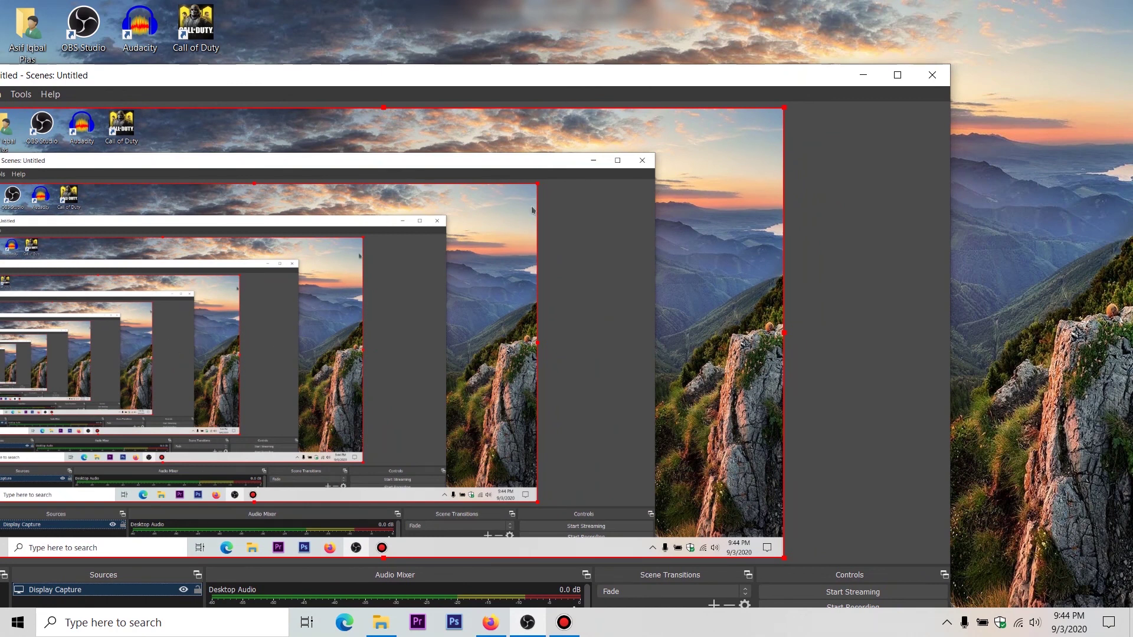
left_click(898, 75)
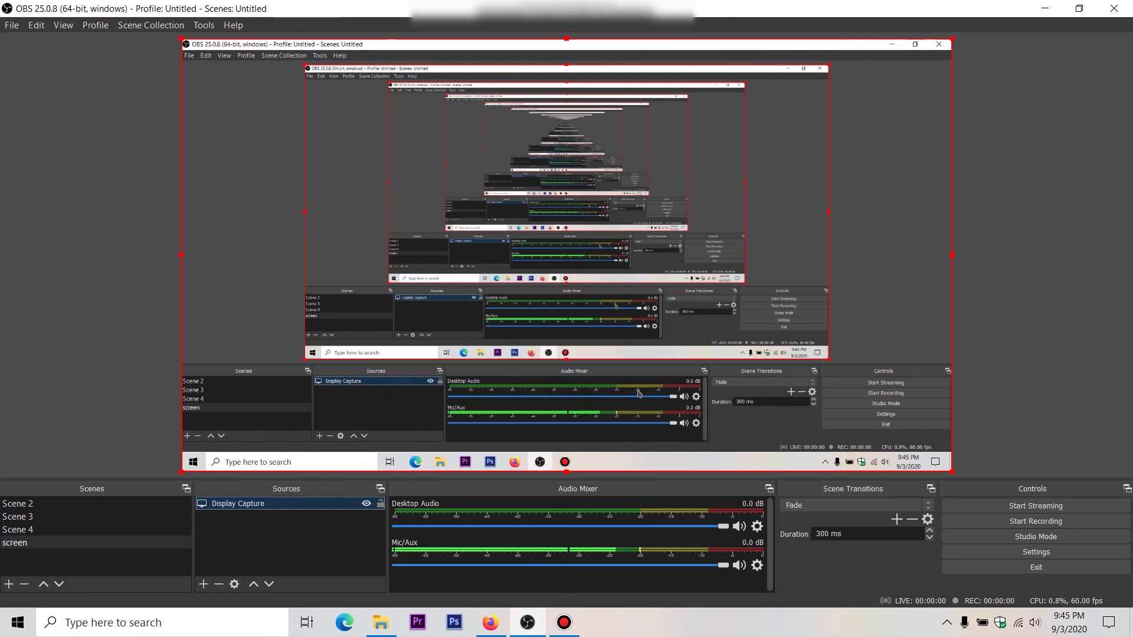
- Try raising the Desktop Audio and Mic/Aux volumes in the mixer, leaving both at 0.0 dB
mouse_move(722, 526)
left_mouse_down()
mouse_move(598, 525)
mouse_move(735, 526)
left_mouse_up()
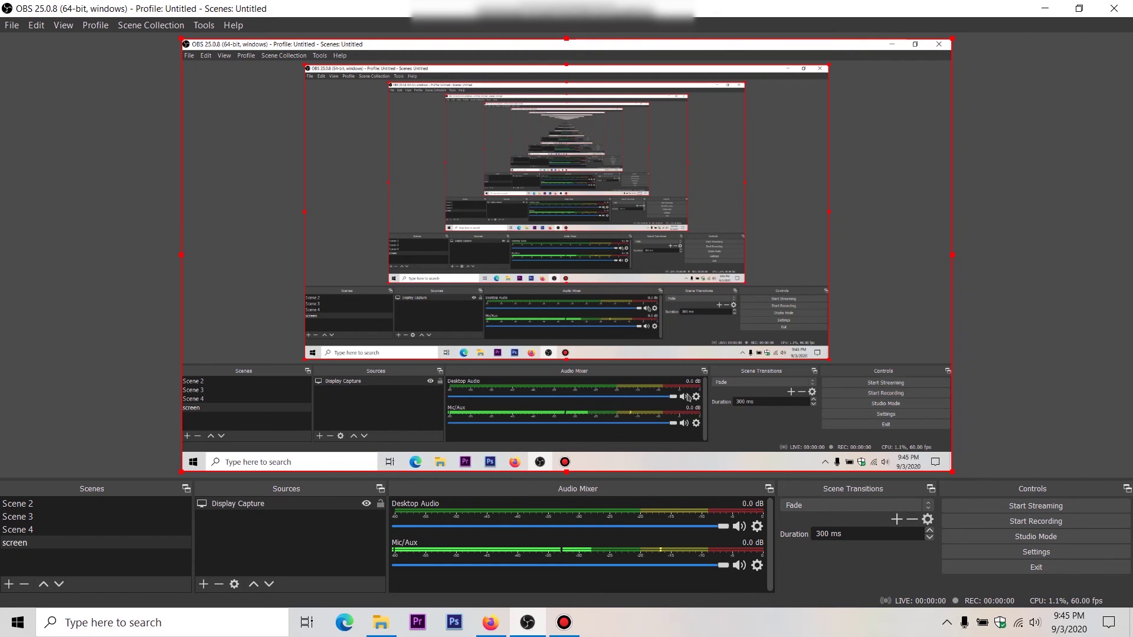
mouse_move(723, 565)
left_mouse_down()
mouse_move(621, 565)
mouse_move(728, 565)
left_mouse_up()
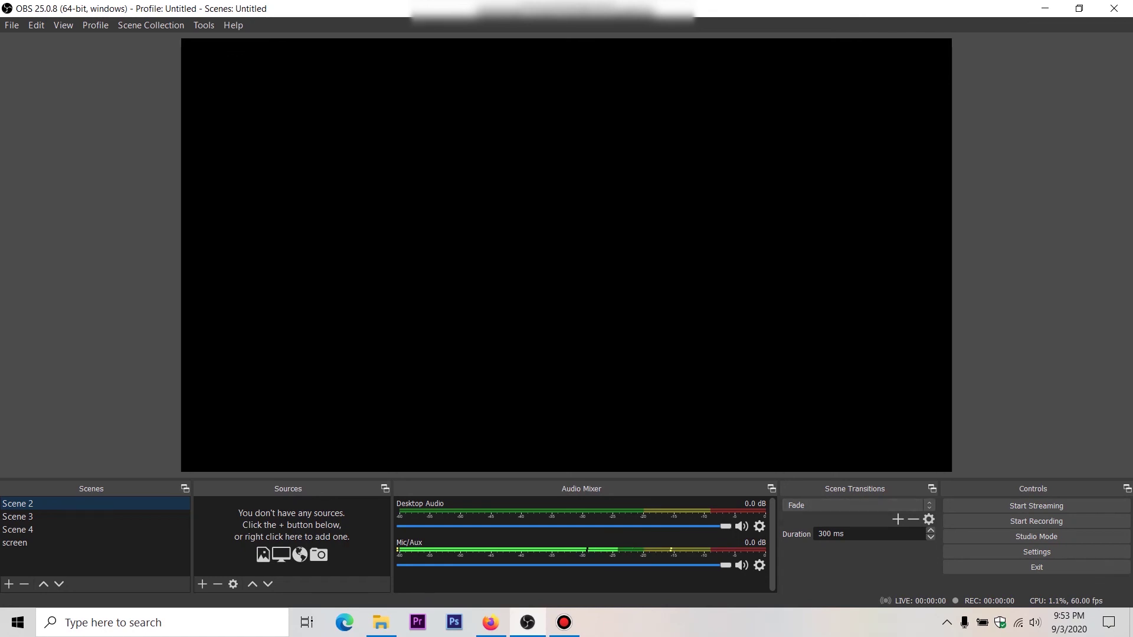
- Switch from Scene 2 to the "screen" scene and open the choice of scene transitions
key("Down")
key("Down")
key("Down")
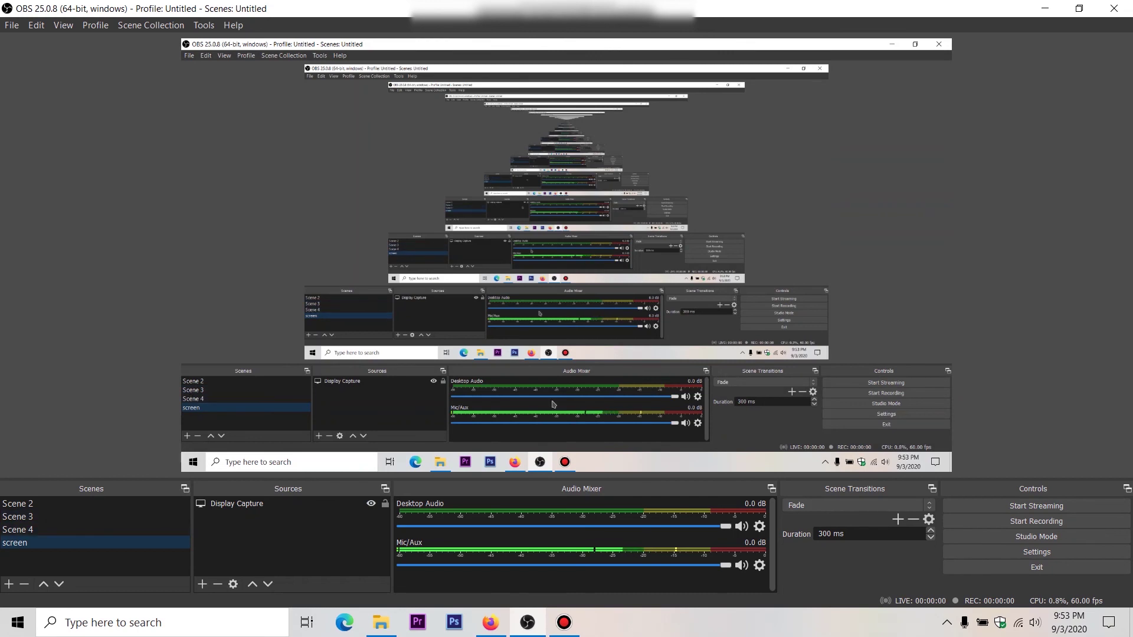
left_click(799, 506)
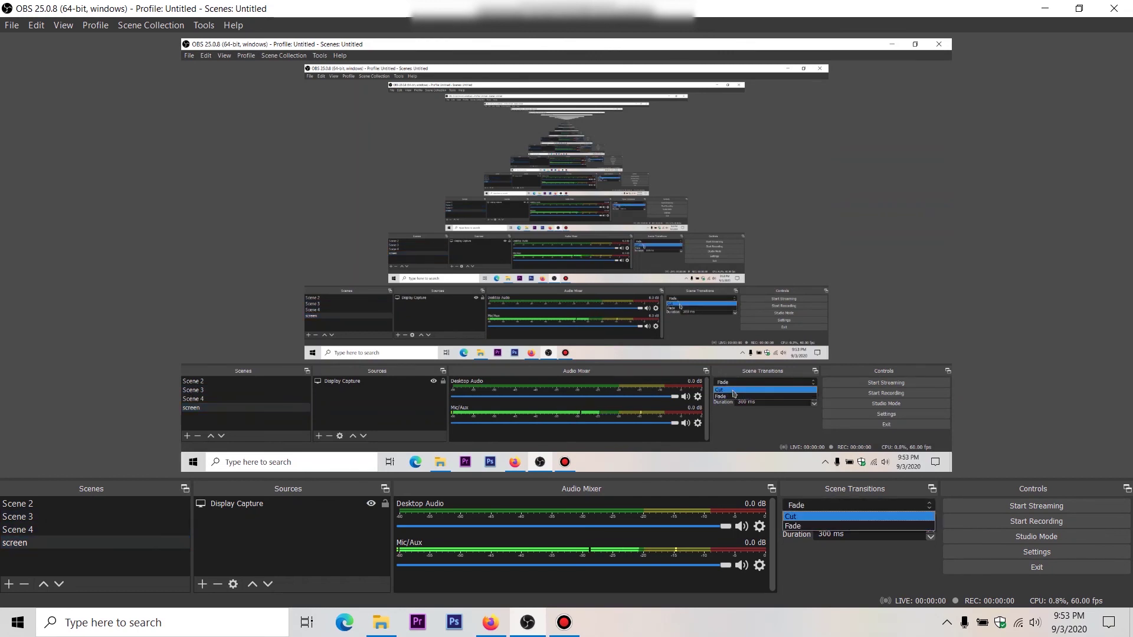